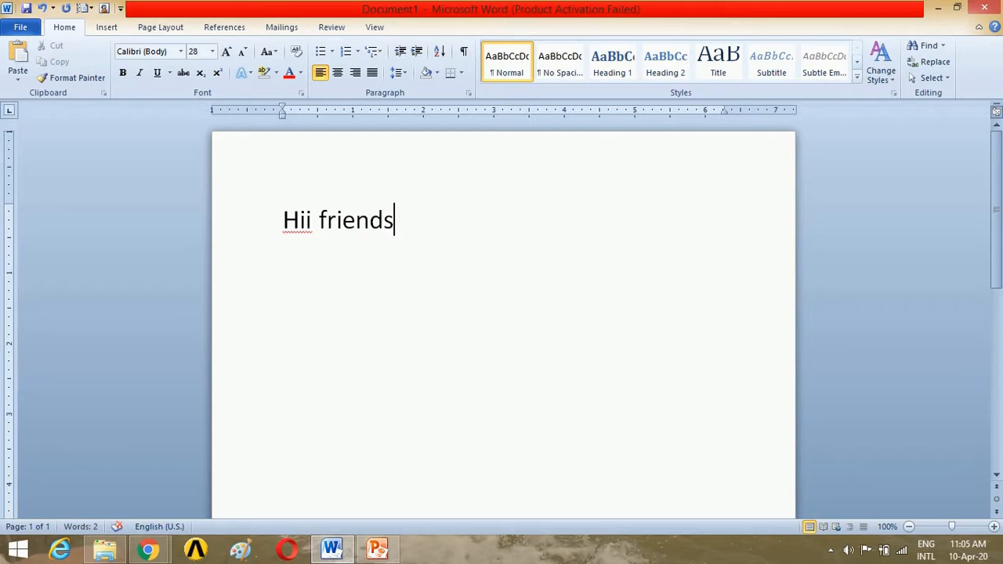
Step: Add below the greeting: "Pichale video me mene aapko btaya tha ki aap kis tarh powerpoint me countdown timer laga skate hai."
{"action": "key", "text": "Return"}
{"action": "type", "text": "picha"}
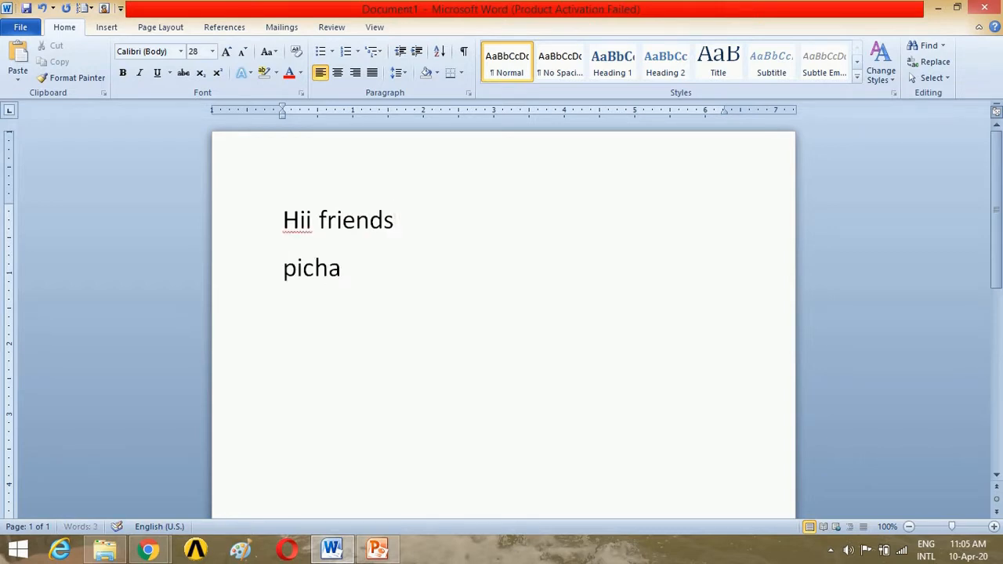
{"action": "type", "text": "le vi"}
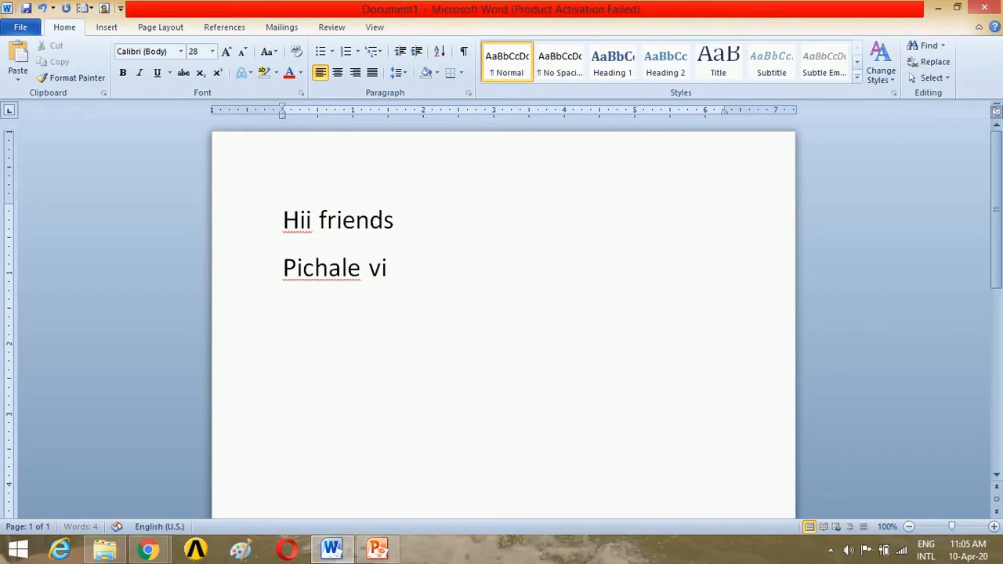
{"action": "type", "text": "deo me"}
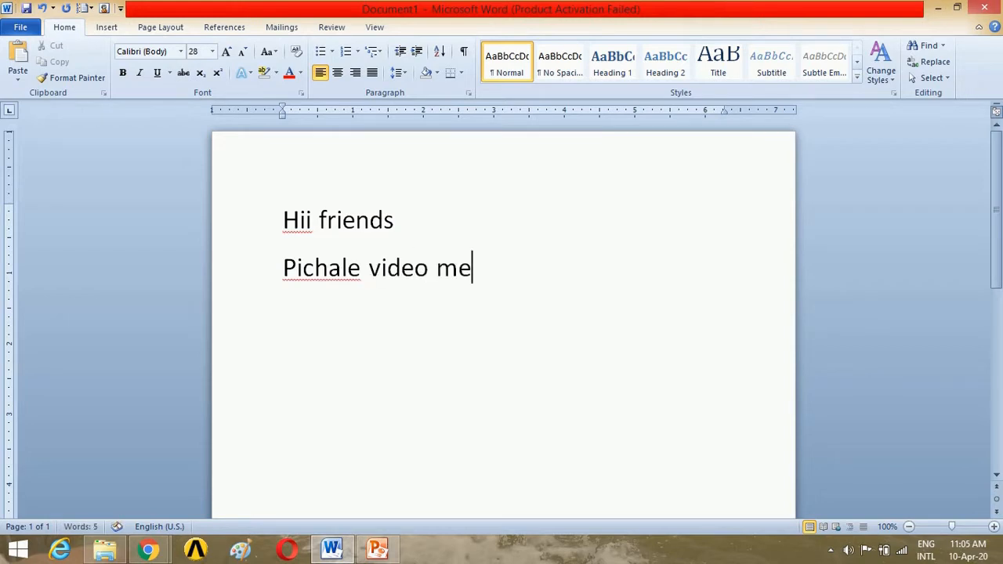
{"action": "type", "text": " mene"}
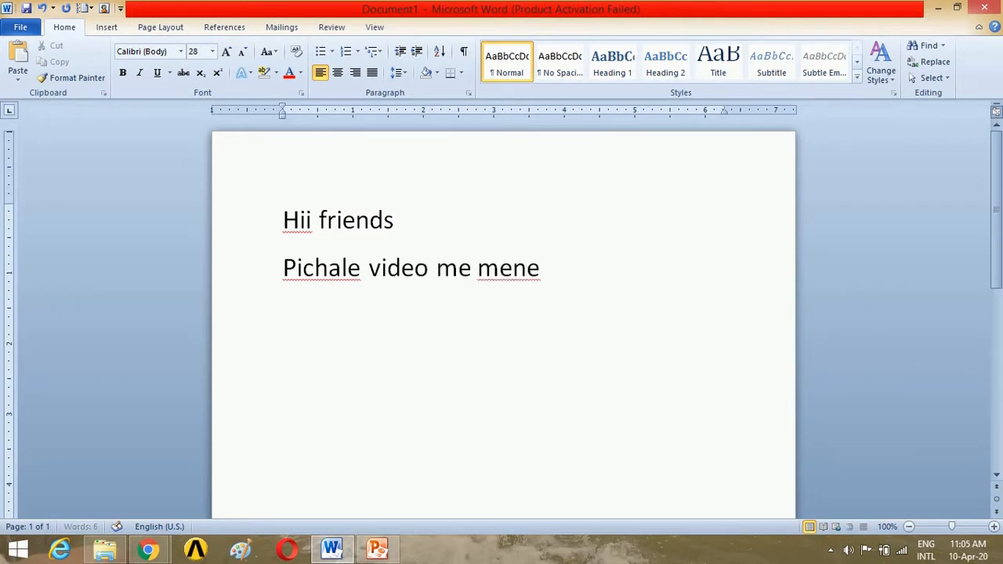
{"action": "type", "text": " aapko btaya tha"}
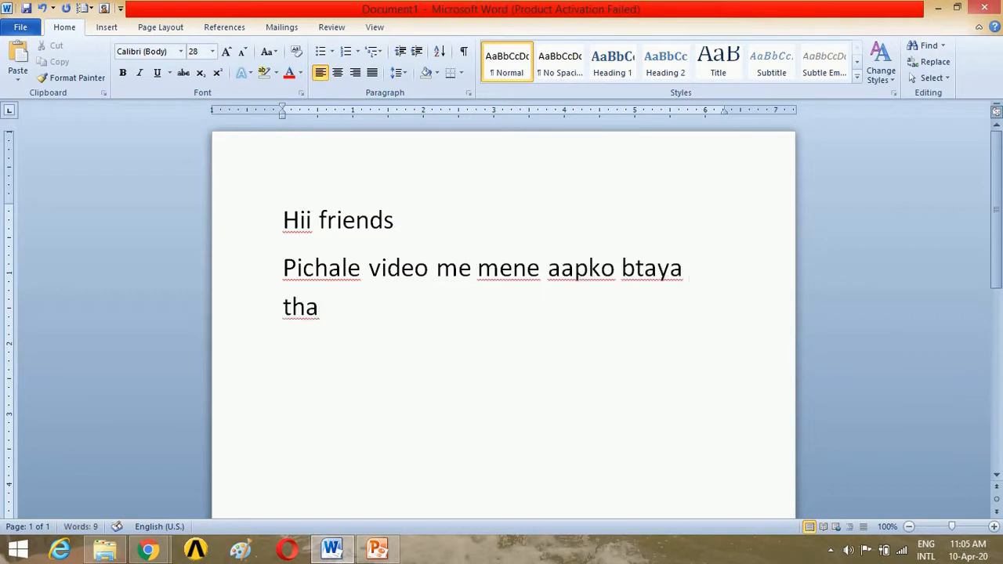
{"action": "type", "text": " ki aap ki"}
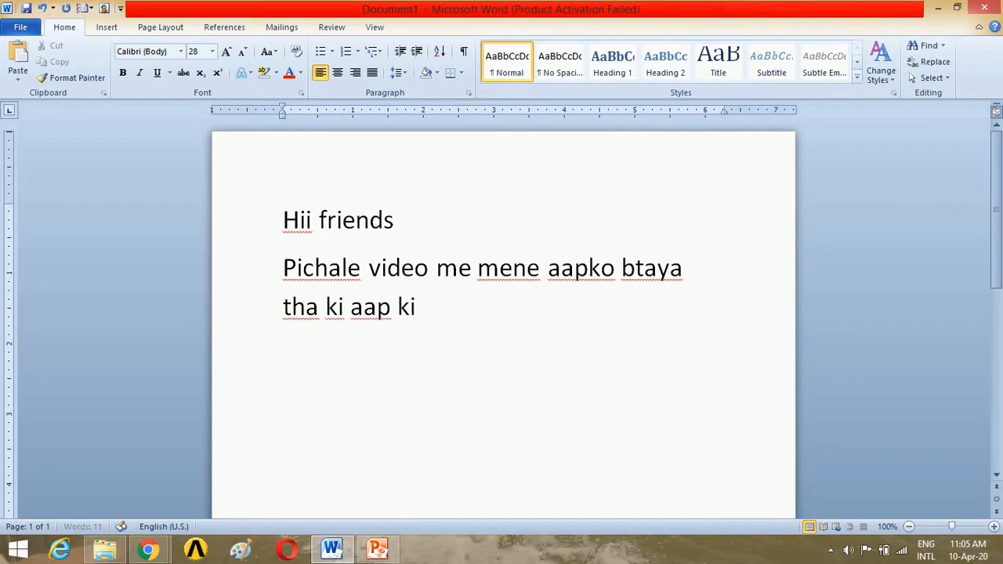
{"action": "type", "text": "s tarh"}
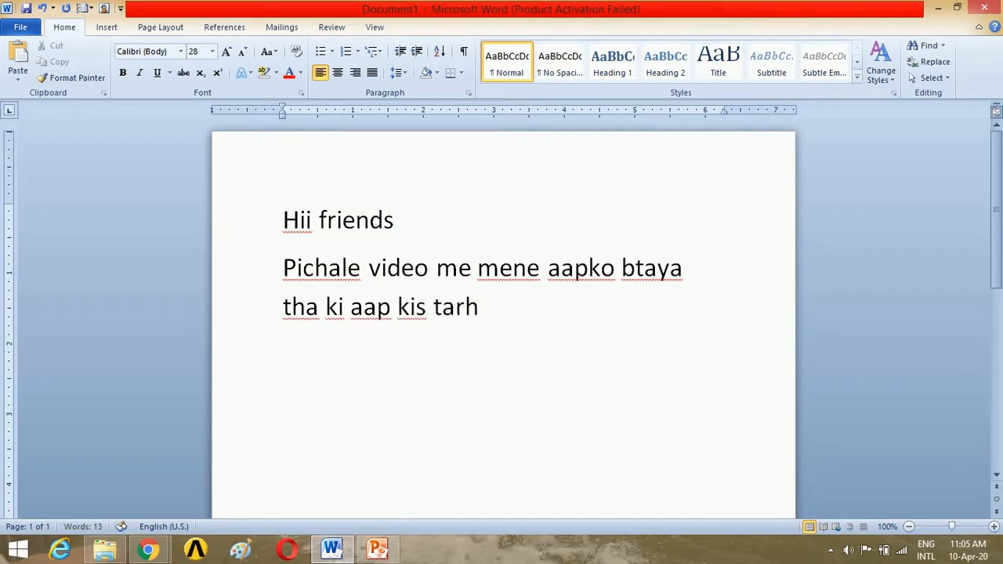
{"action": "type", "text": " power"}
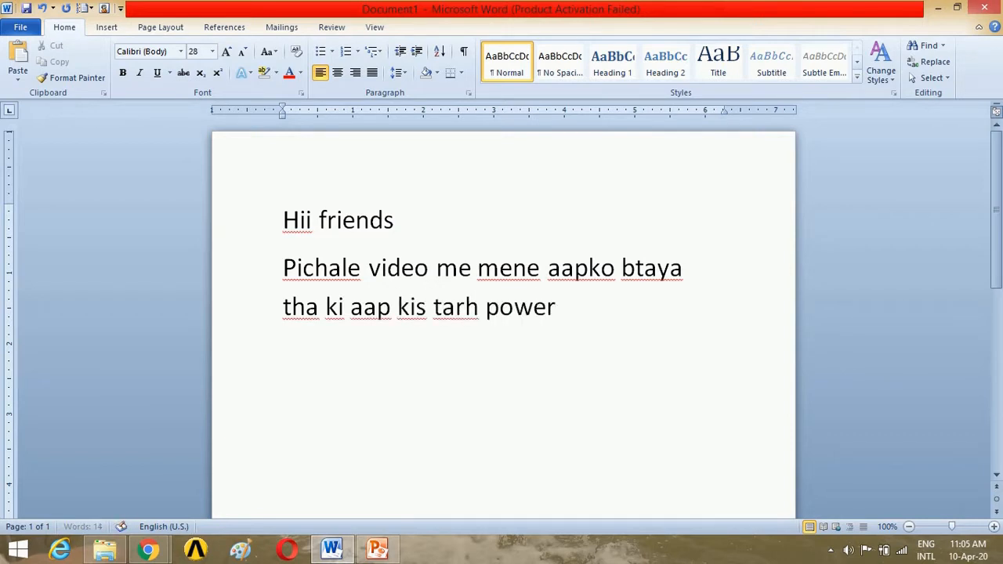
{"action": "type", "text": "point mr"}
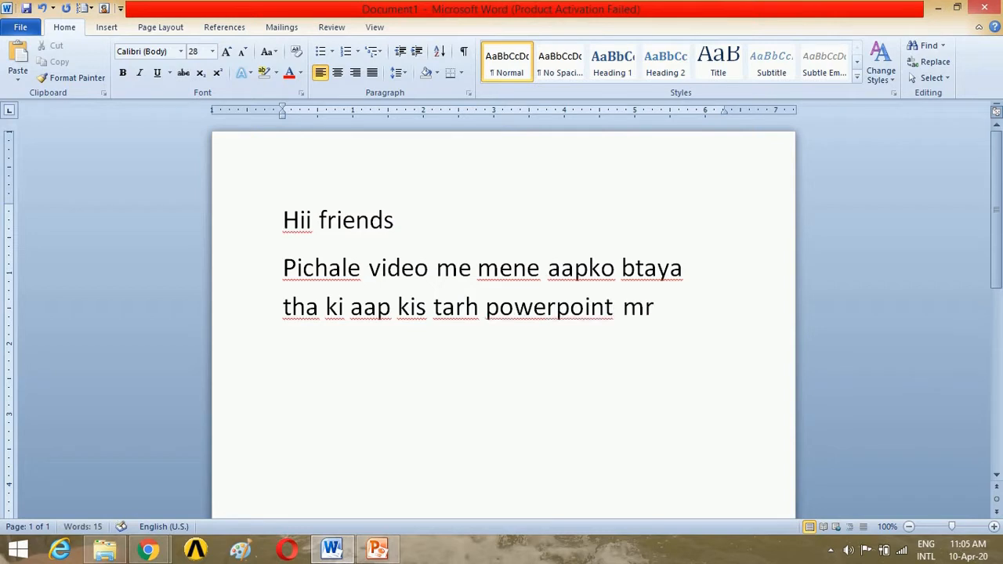
{"action": "key", "text": "BackSpace"}
{"action": "type", "text": "e countdown"}
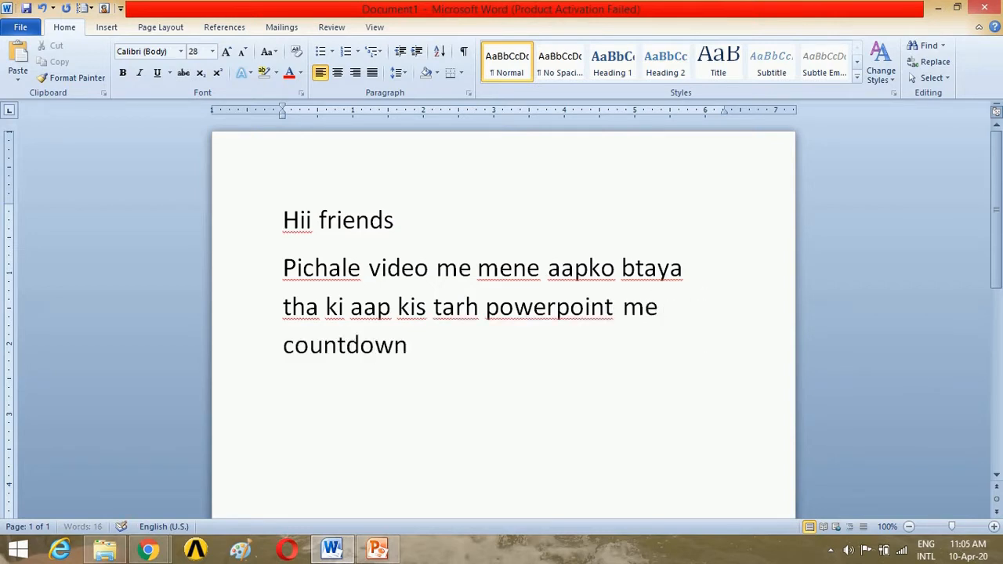
{"action": "type", "text": " timer lag"}
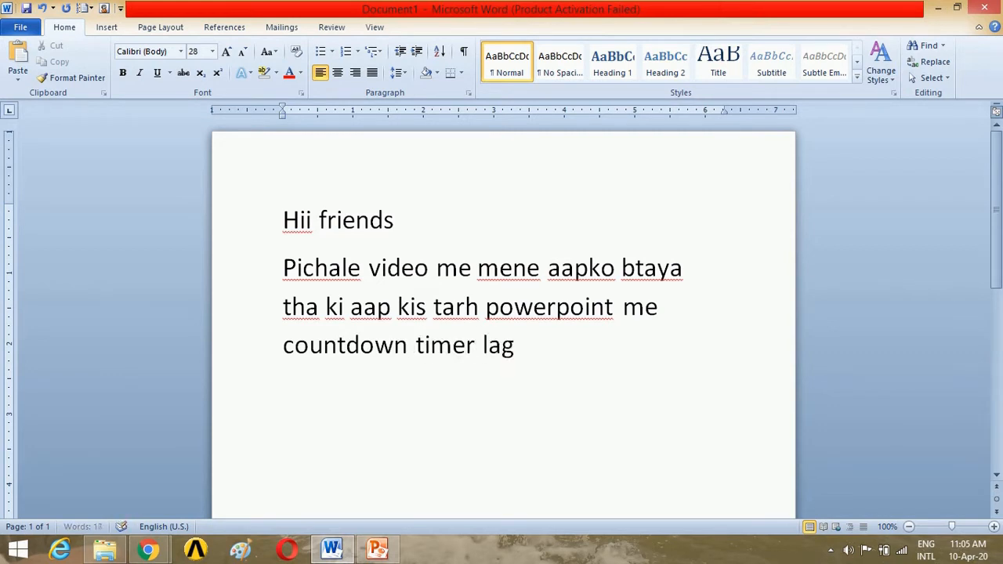
{"action": "type", "text": "a skate"}
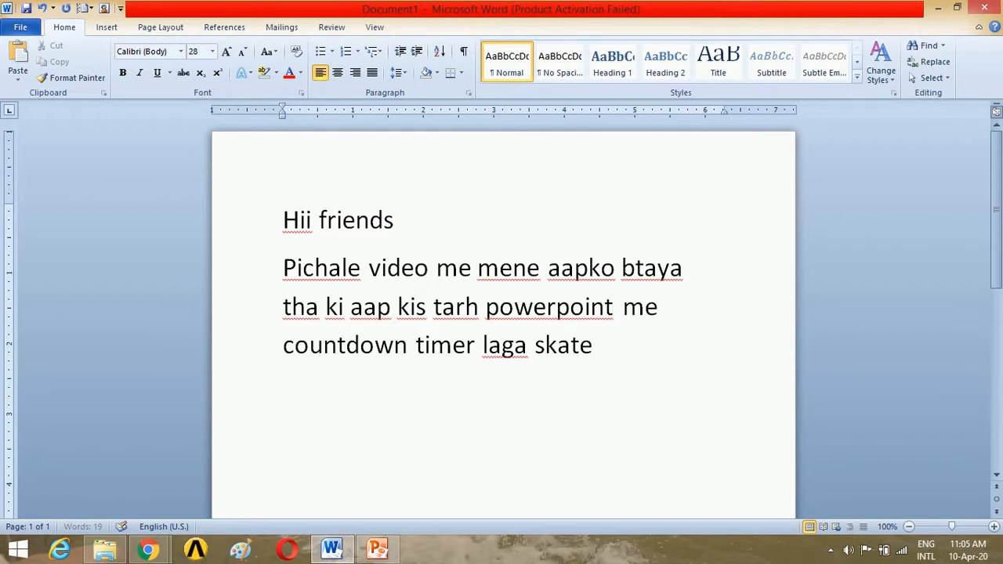
{"action": "type", "text": " hai."}
Step: After a blank line, write "Ise video me apko btaunga ki aap kis tarh se kisi animation me sound effect dal skate hai"
{"action": "key", "text": "Return"}
{"action": "key", "text": "Return"}
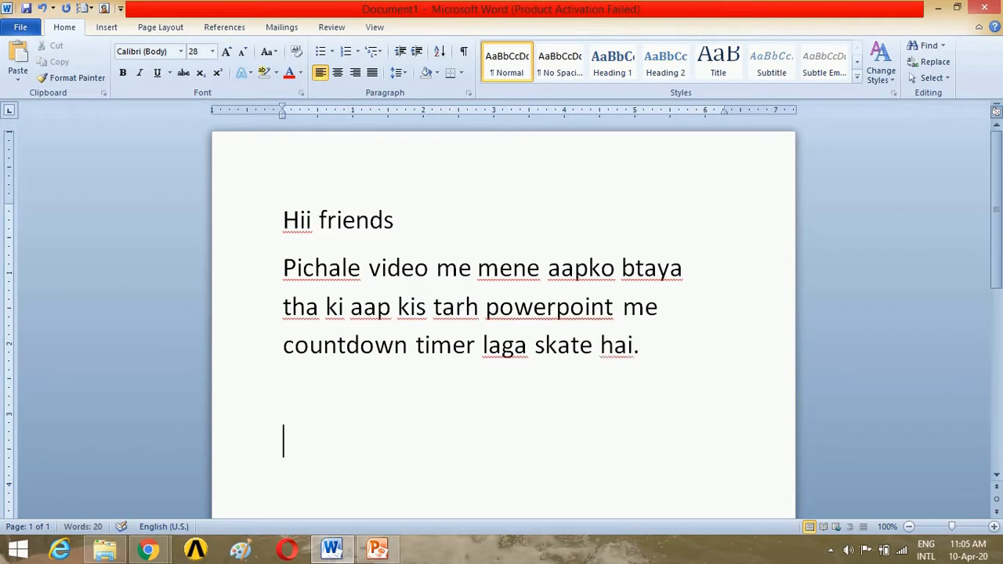
{"action": "type", "text": "ise v"}
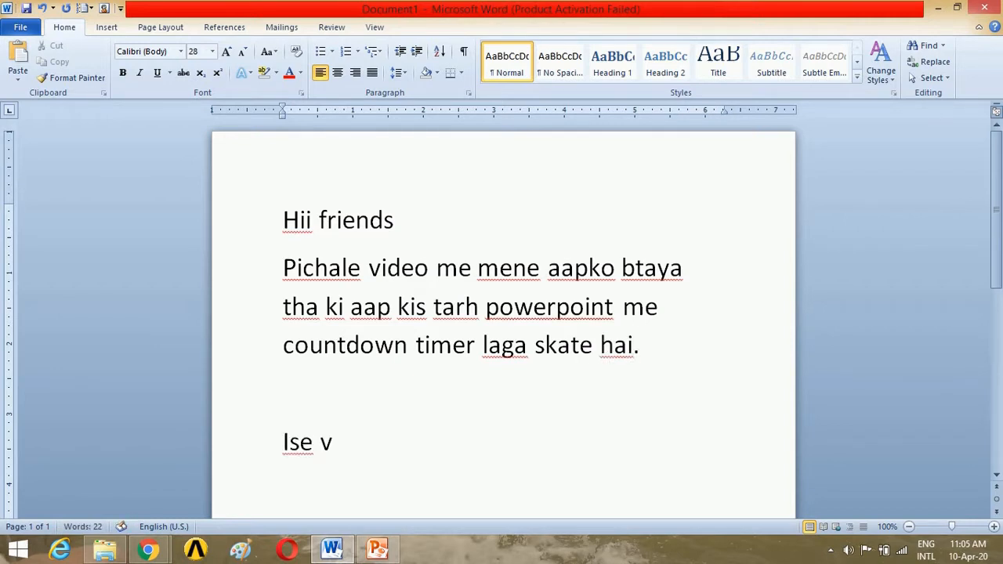
{"action": "type", "text": "ideo me"}
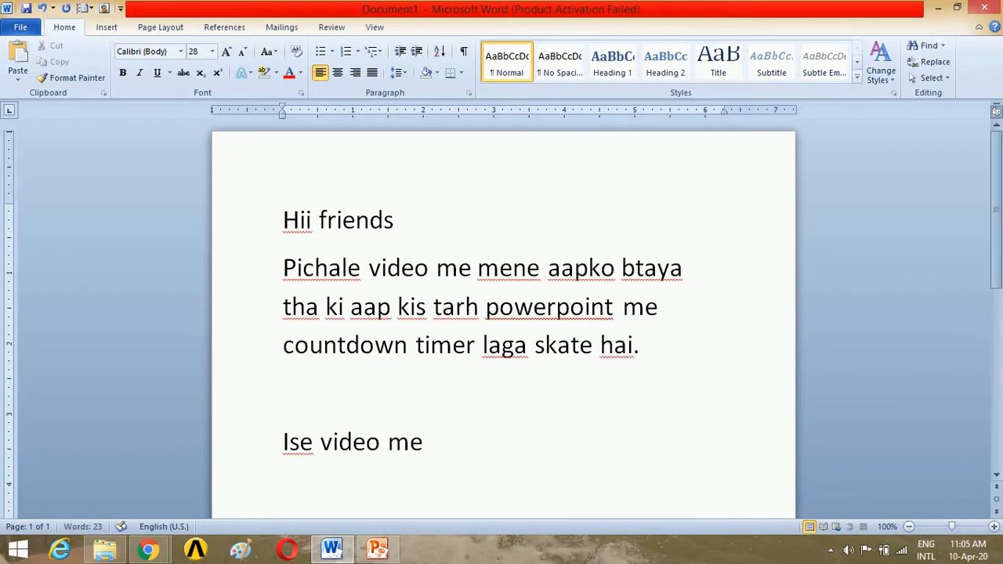
{"action": "type", "text": " apko"}
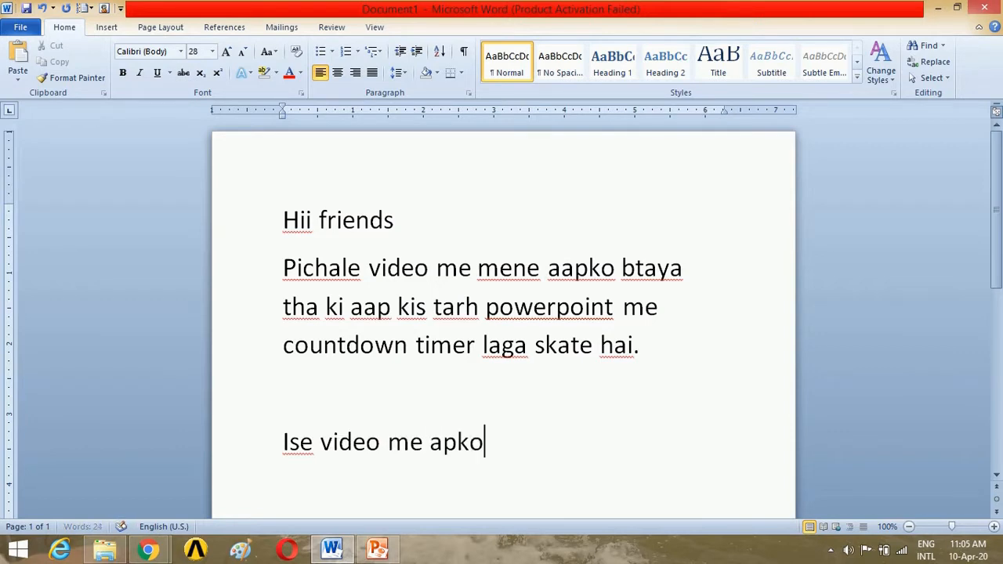
{"action": "type", "text": " btaun"}
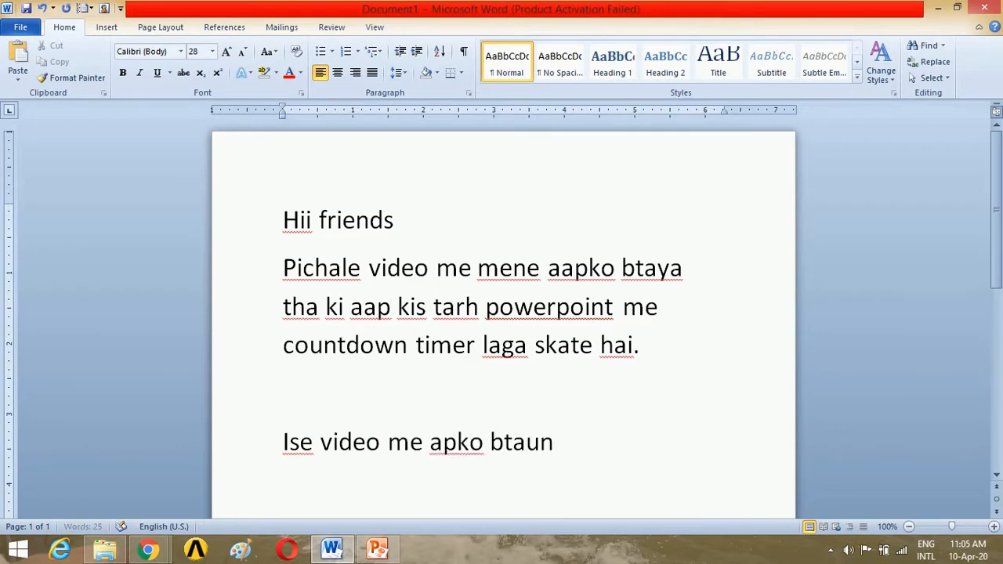
{"action": "type", "text": "ga ki"}
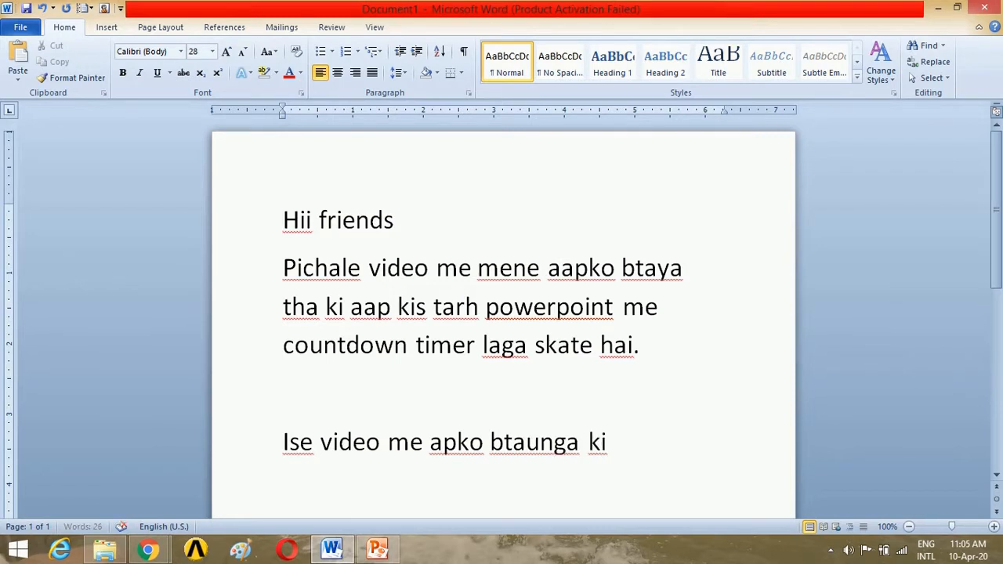
{"action": "type", "text": " aap kis ta"}
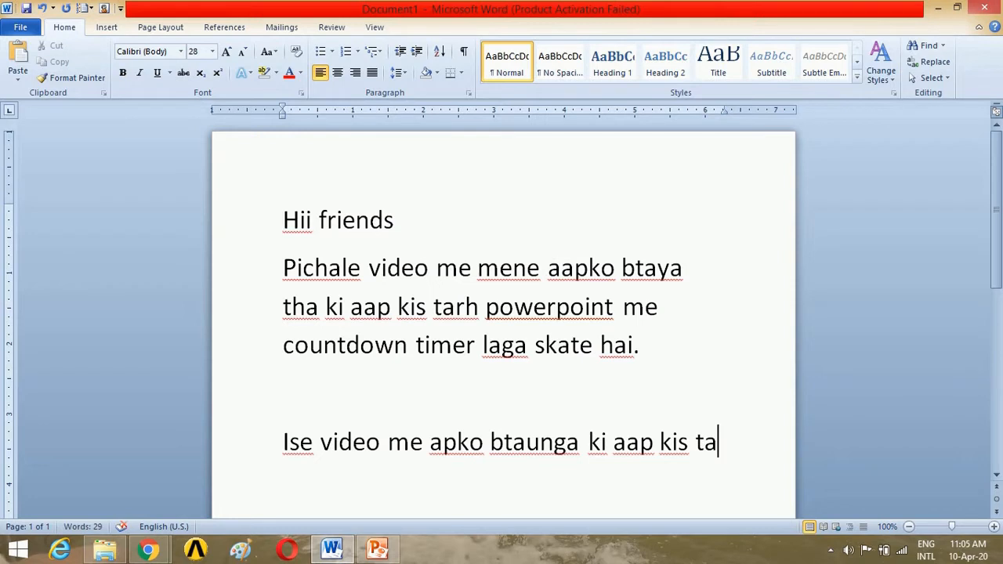
{"action": "type", "text": "rh se kisi"}
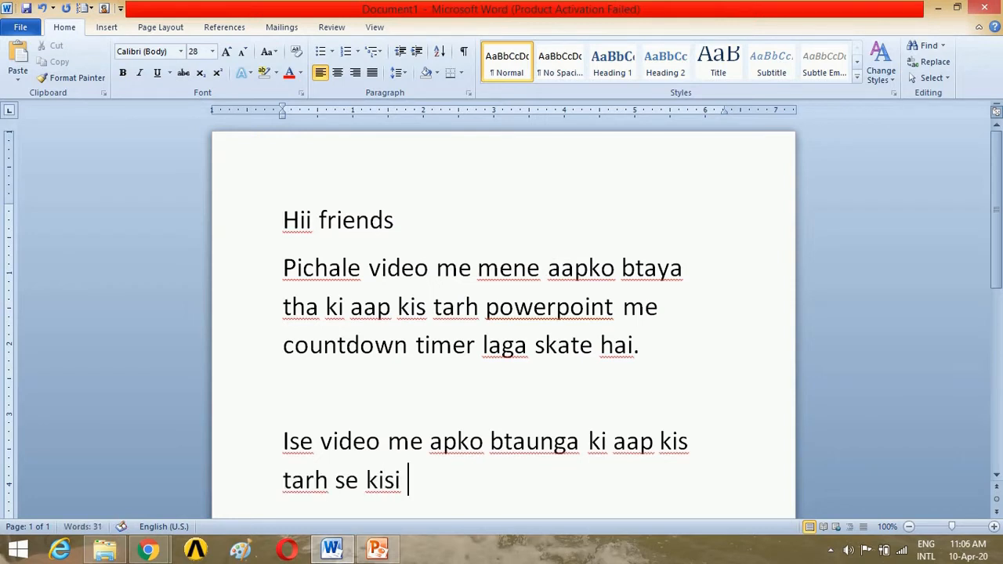
{"action": "type", "text": " animation"}
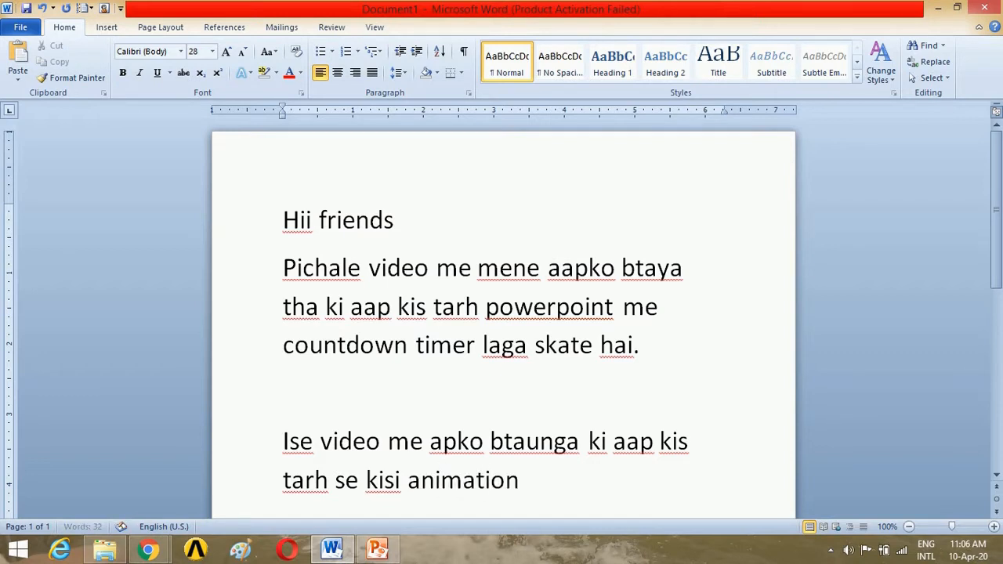
{"action": "type", "text": " me sound e"}
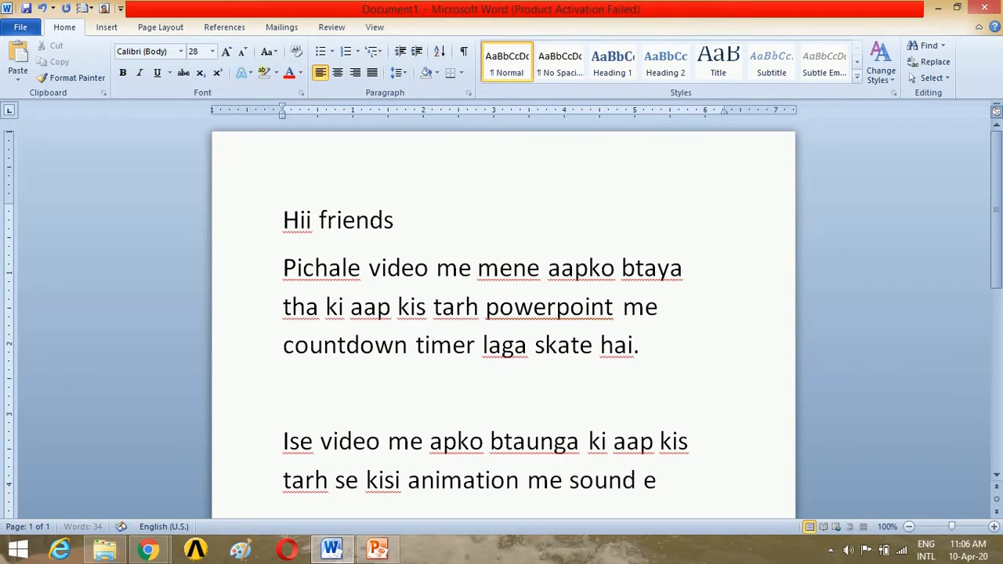
{"action": "type", "text": "ffect dal"}
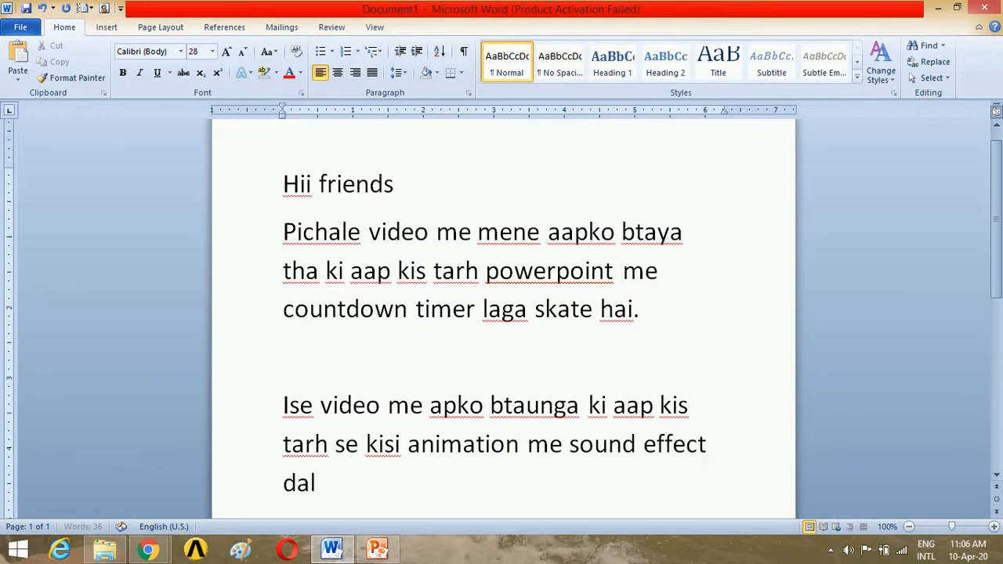
{"action": "type", "text": " skate hai"}
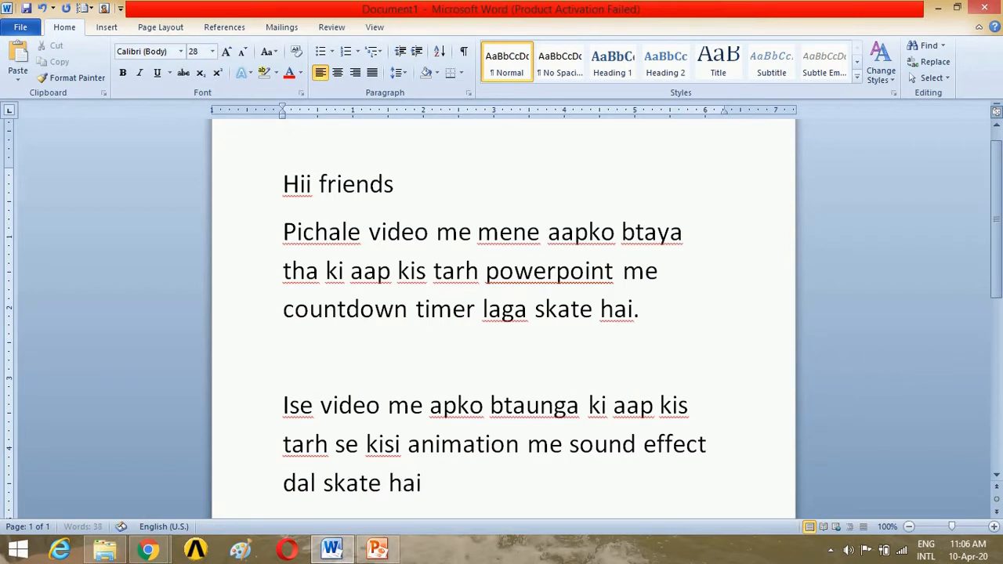
Step: Continue the last paragraph with ". Iske liye me pichale video wala animation use karunga jisme me clock ki sound laga kar dikhaunga."
{"action": "type", "text": ". isk"}
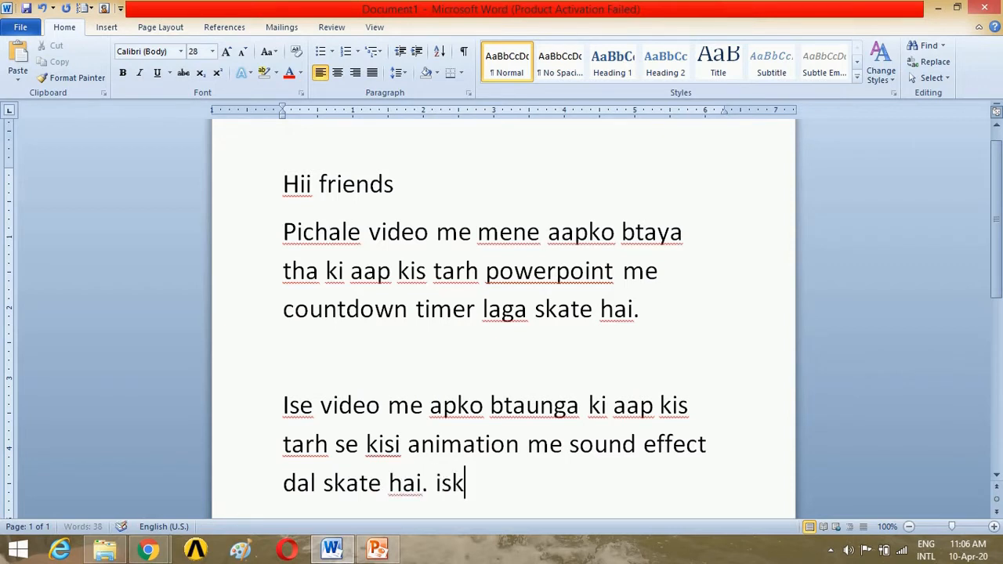
{"action": "type", "text": "e liye me"}
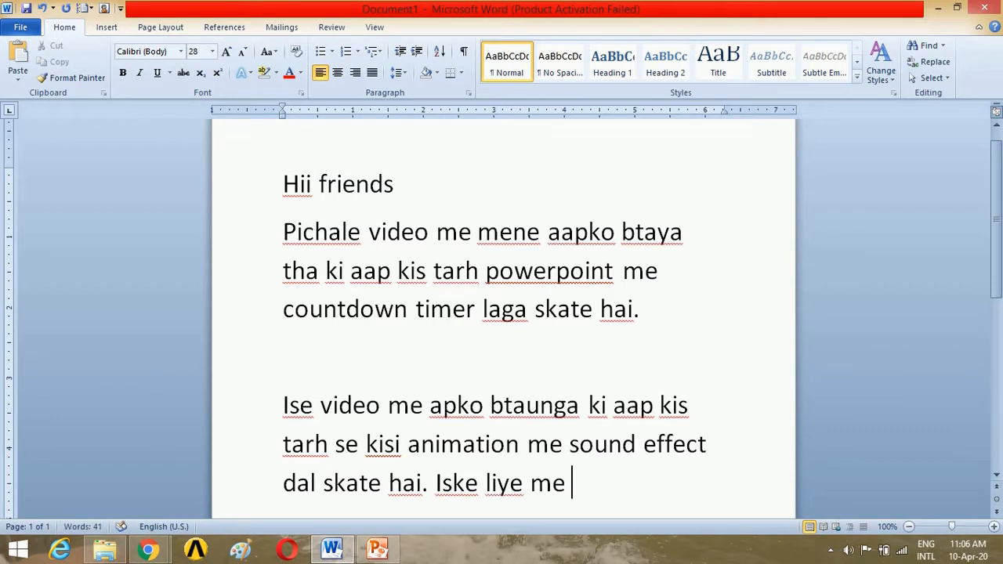
{"action": "type", "text": " pichal"}
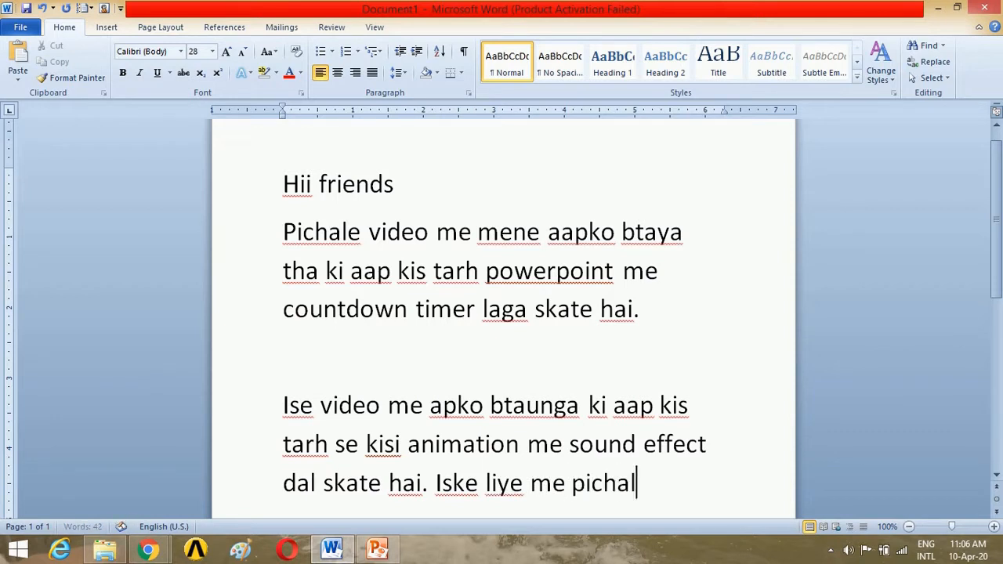
{"action": "type", "text": "e video"}
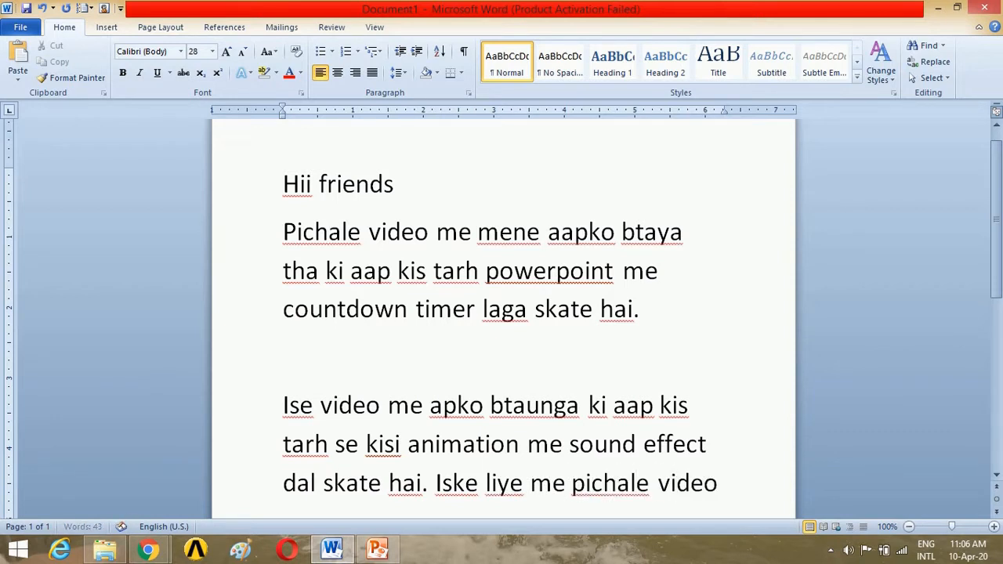
{"action": "type", "text": " wala ani"}
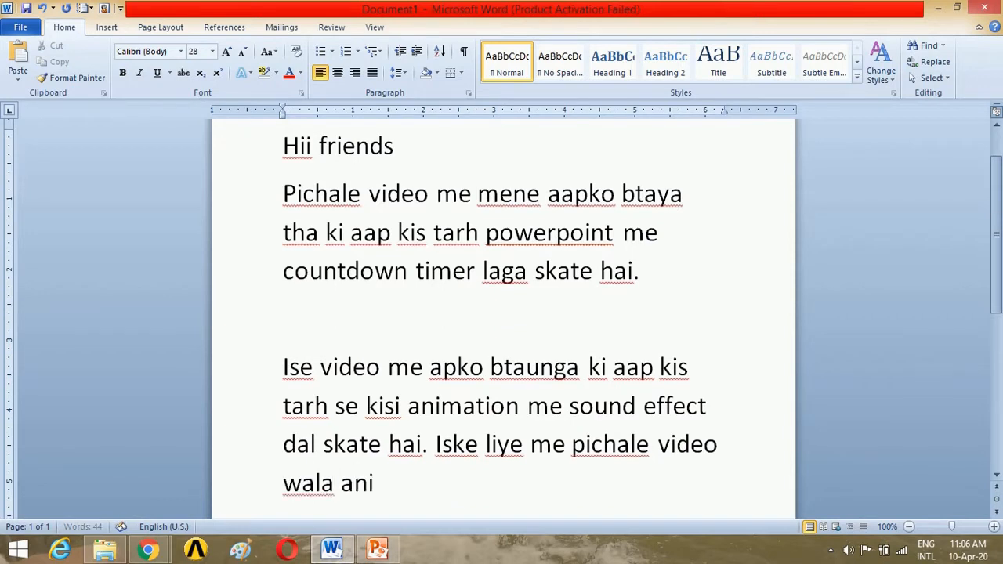
{"action": "type", "text": "mation us"}
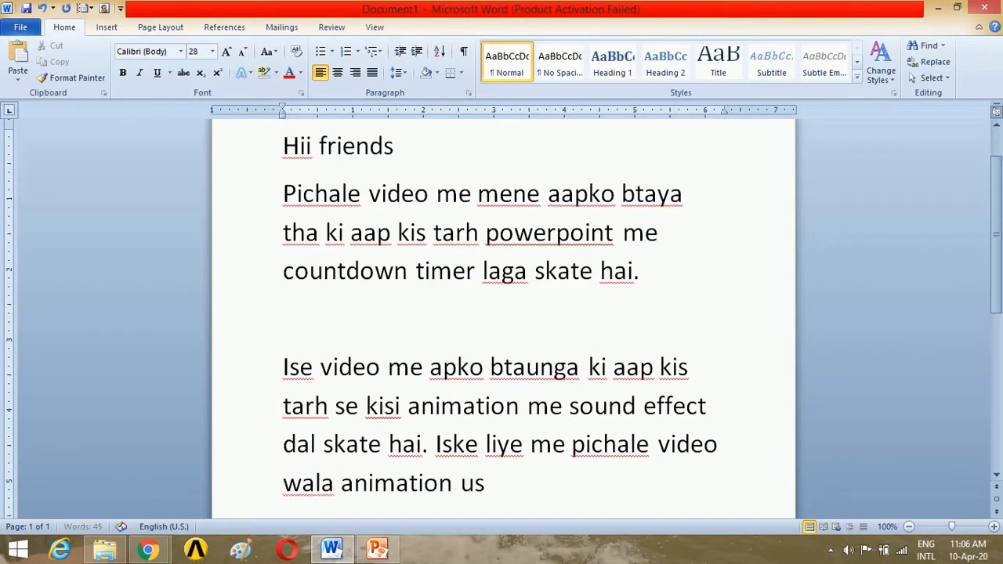
{"action": "type", "text": "e karun"}
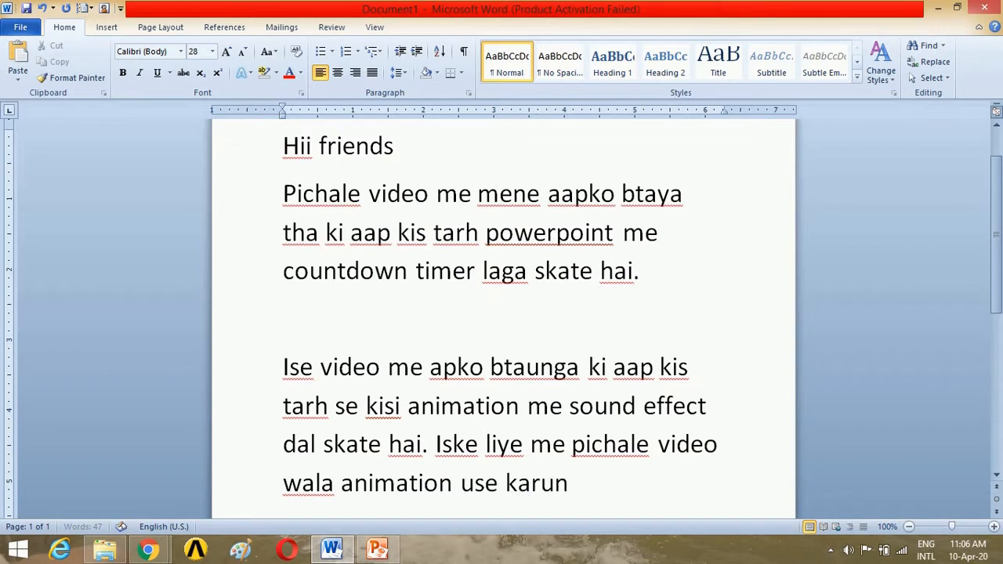
{"action": "type", "text": "f"}
{"action": "key", "text": "BackSpace"}
{"action": "type", "text": "ga j"}
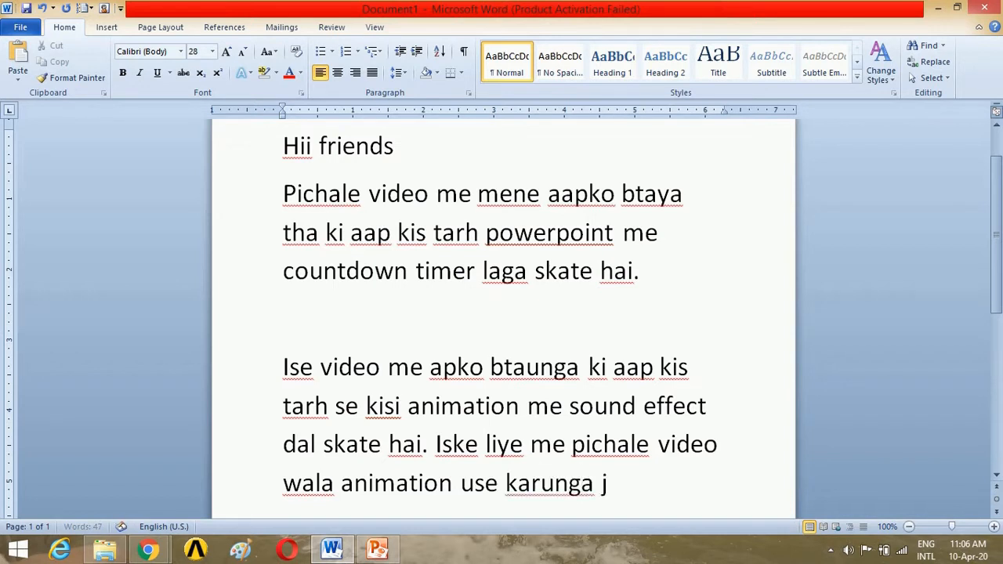
{"action": "type", "text": "isme me c"}
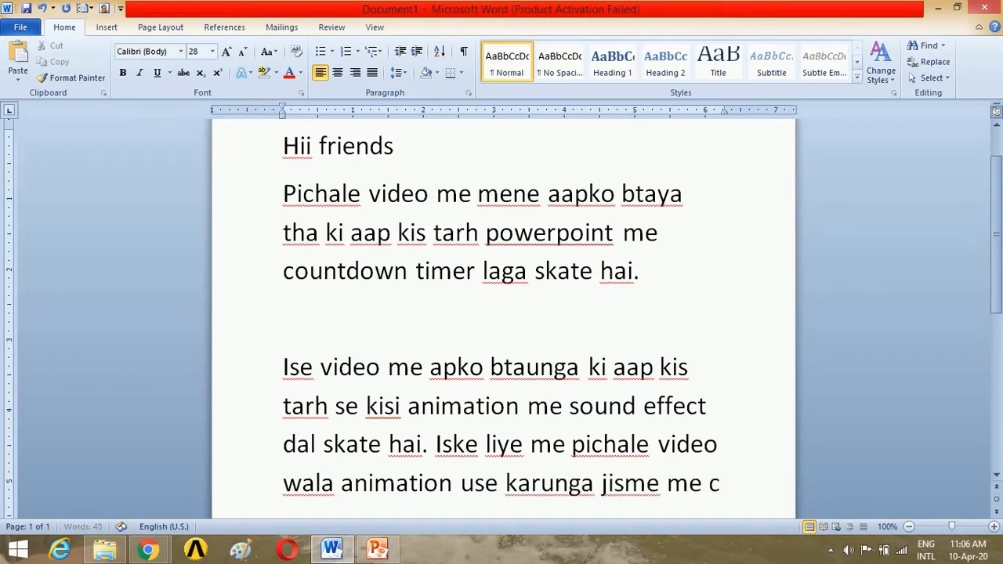
{"action": "type", "text": "lock ki"}
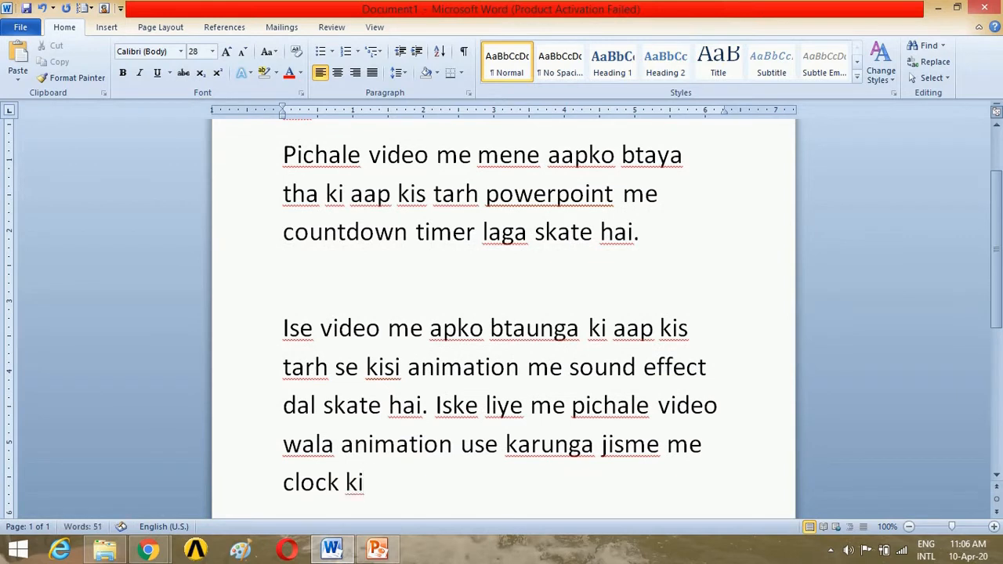
{"action": "type", "text": " sound laga kar di"}
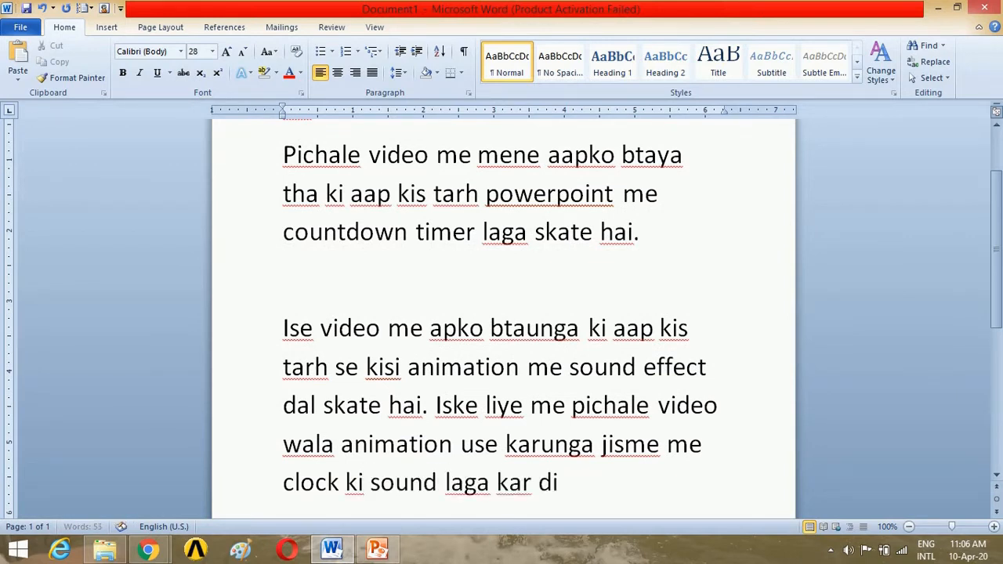
{"action": "type", "text": "khaunga"}
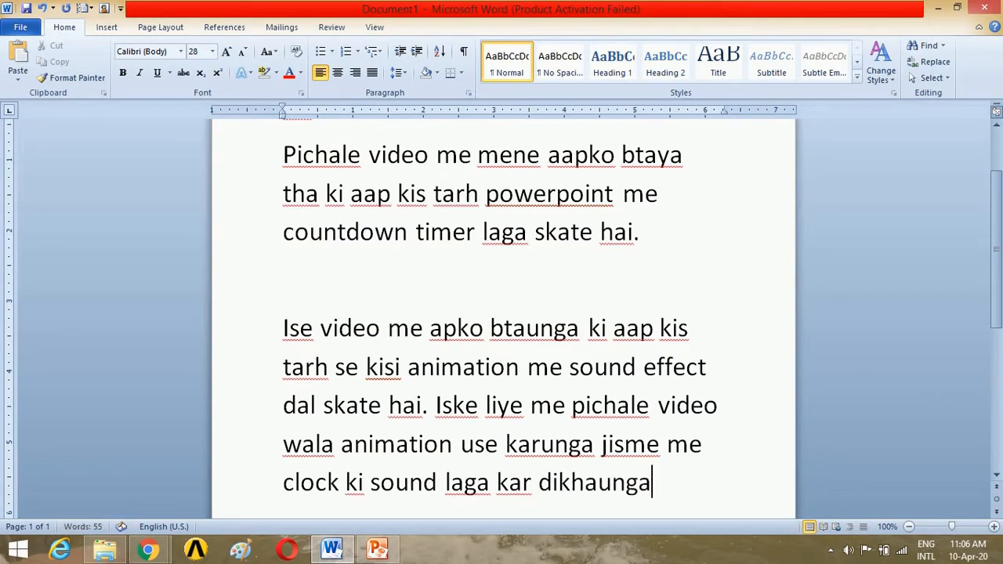
{"action": "type", "text": "."}
Step: Leave a blank line below the paragraph and add the line "Let's start...."
{"action": "key", "text": "Return"}
{"action": "key", "text": "Return"}
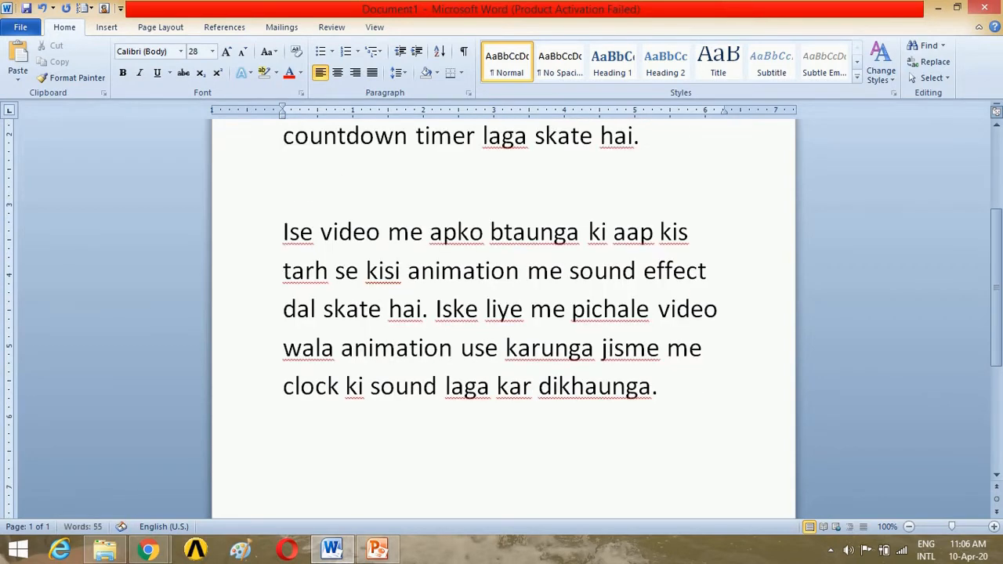
{"action": "type", "text": "It"}
{"action": "key", "text": "BackSpace"}
{"action": "type", "text": "et"}
{"action": "type", "text": "'s sta"}
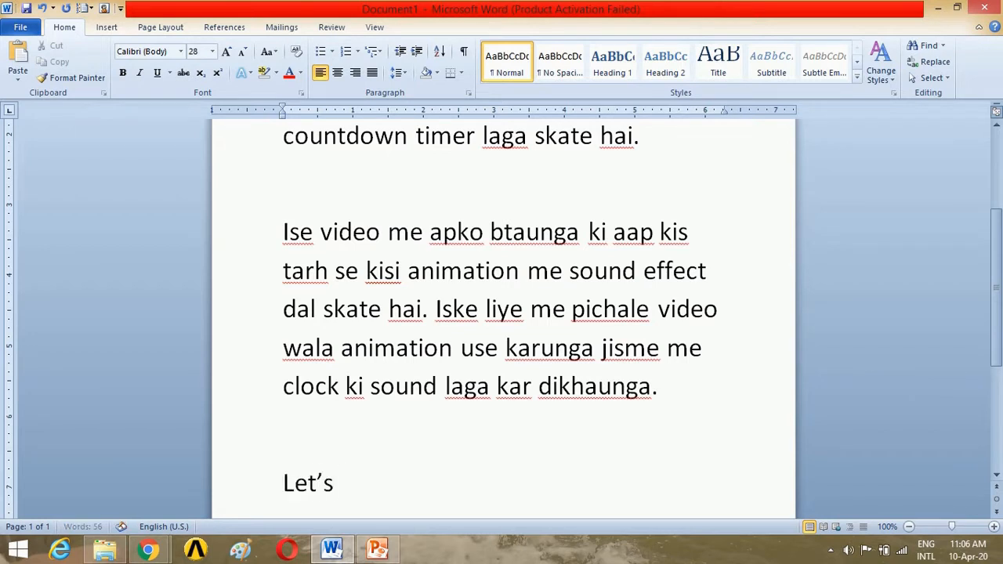
{"action": "type", "text": "rt"}
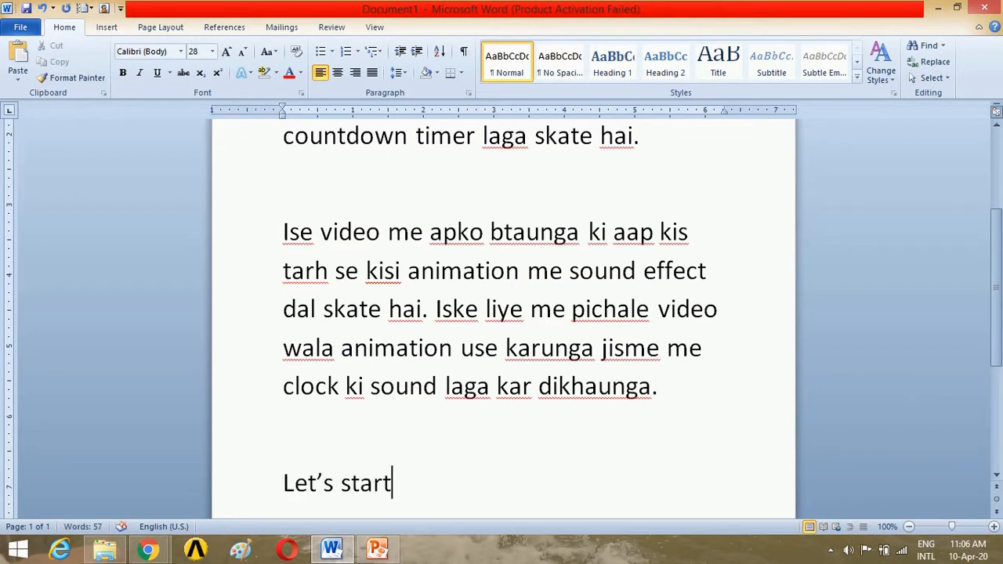
{"action": "type", "text": "...."}
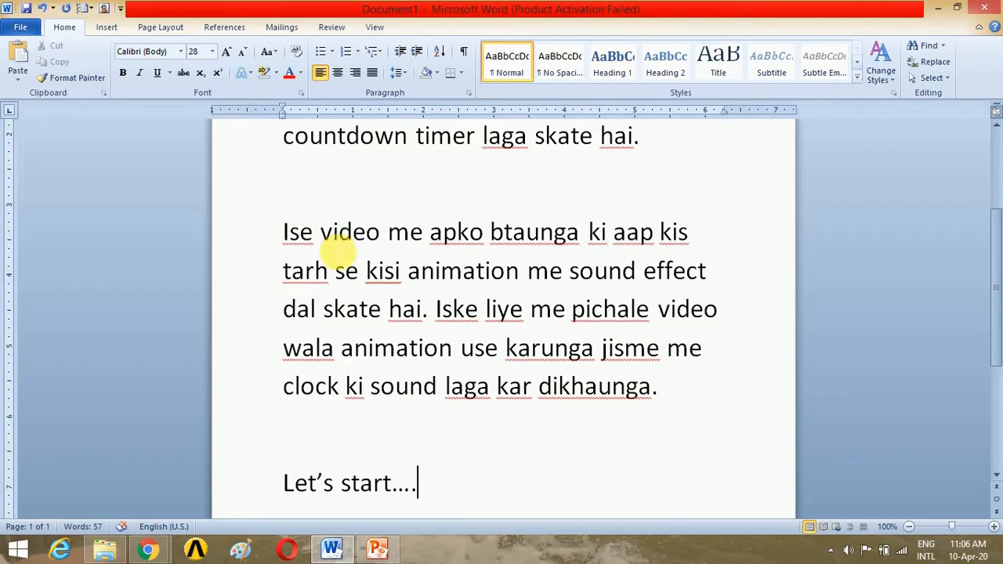
Step: Switch to the PowerPoint countdown presentation, play its slide show to view the animation without sound, and return to editing
{"action": "left_click", "coordinate": [377, 549]}
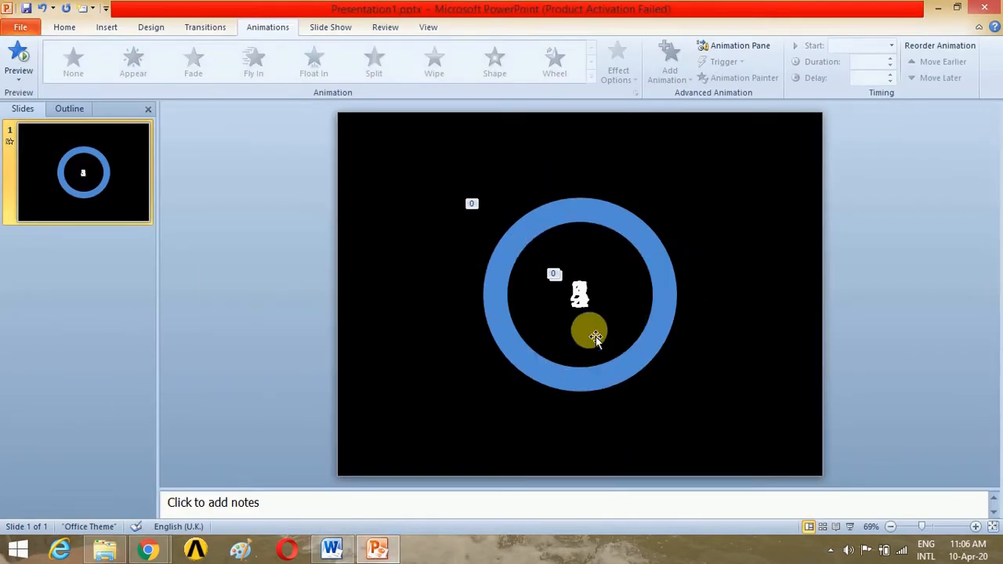
{"action": "left_click", "coordinate": [850, 528]}
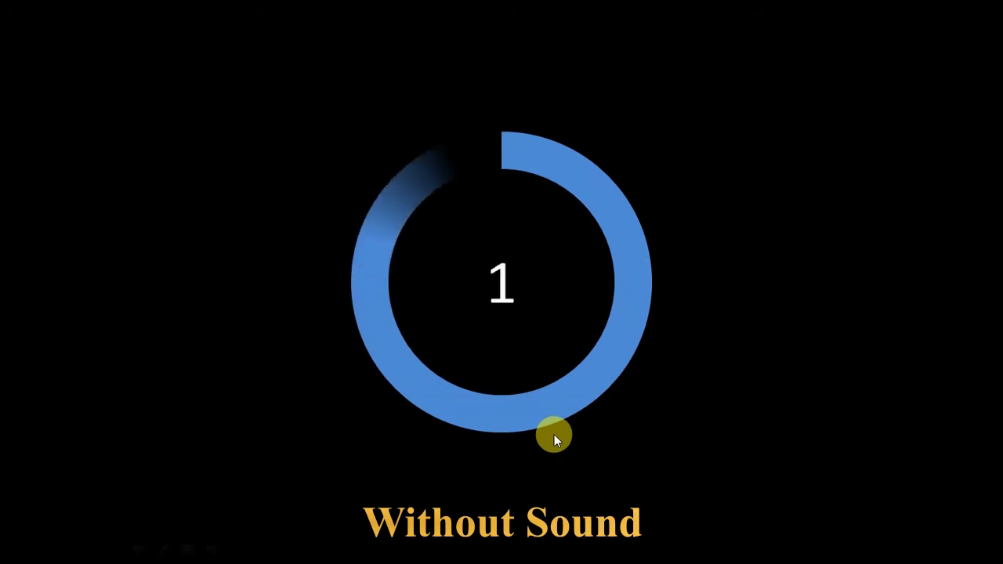
{"action": "key", "text": "Escape"}
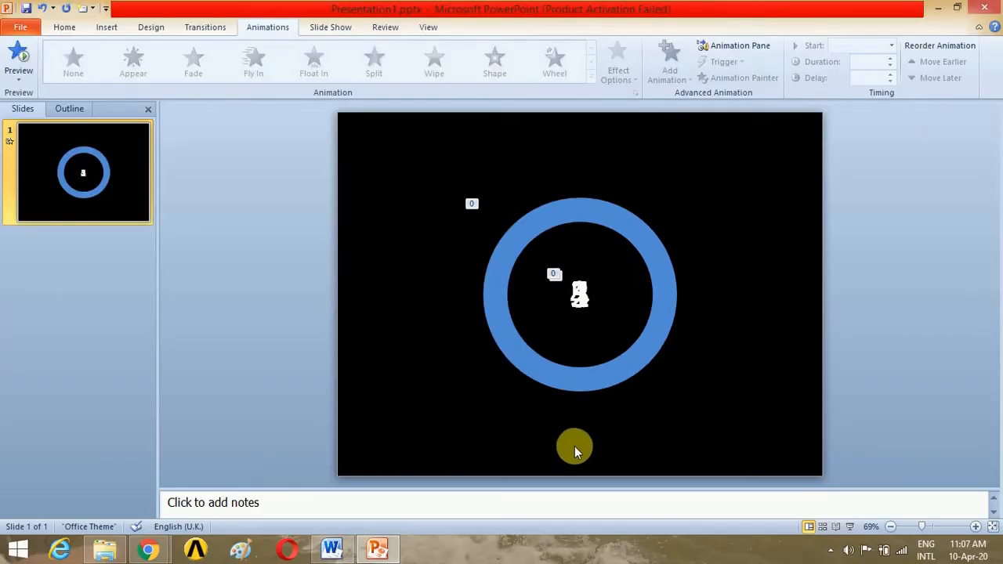
Step: Show the Animation Pane and open the effect options of the blue ring's Wheel animation
{"action": "left_click", "coordinate": [622, 215]}
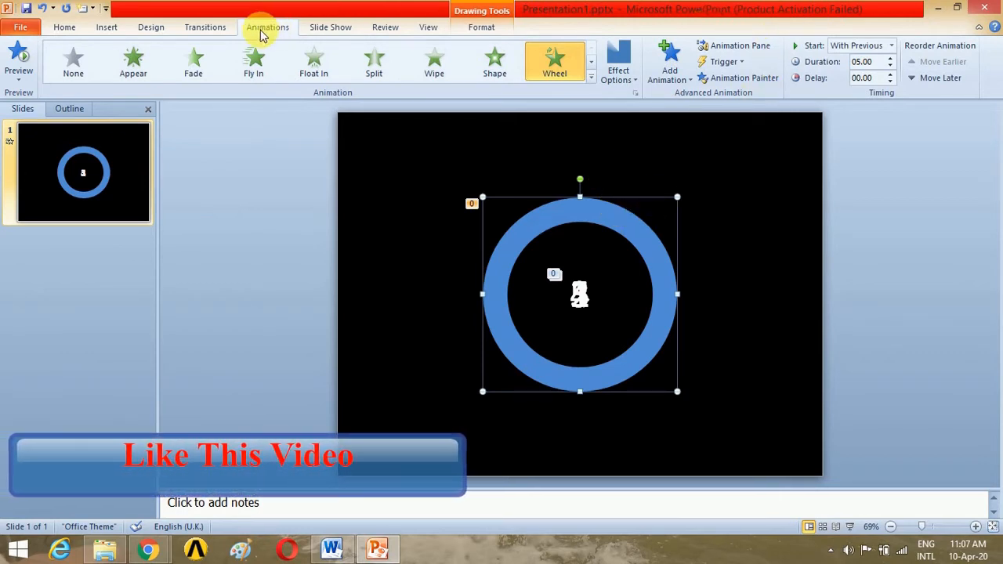
{"action": "left_click", "coordinate": [740, 50]}
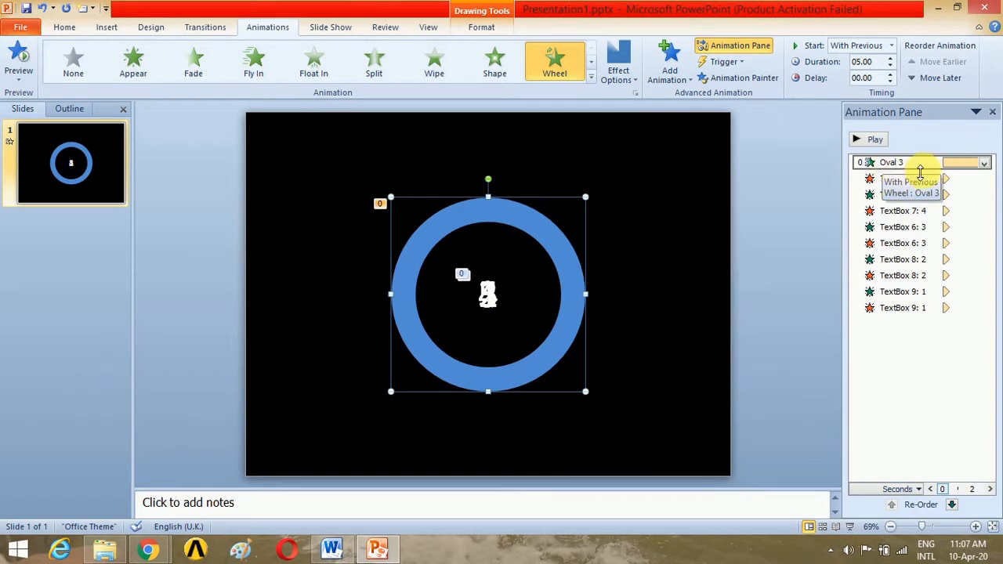
{"action": "left_click", "coordinate": [984, 163]}
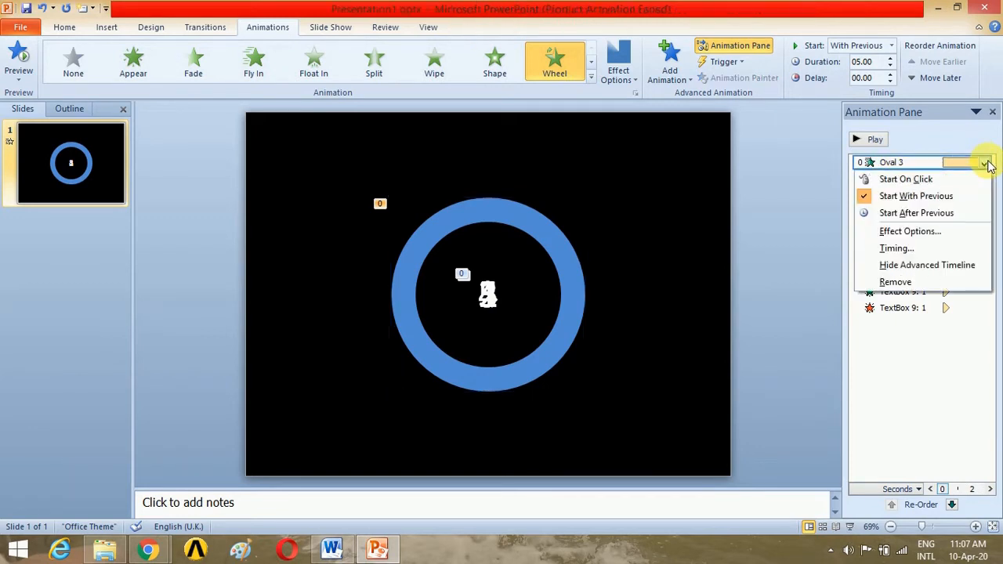
{"action": "left_click", "coordinate": [908, 234]}
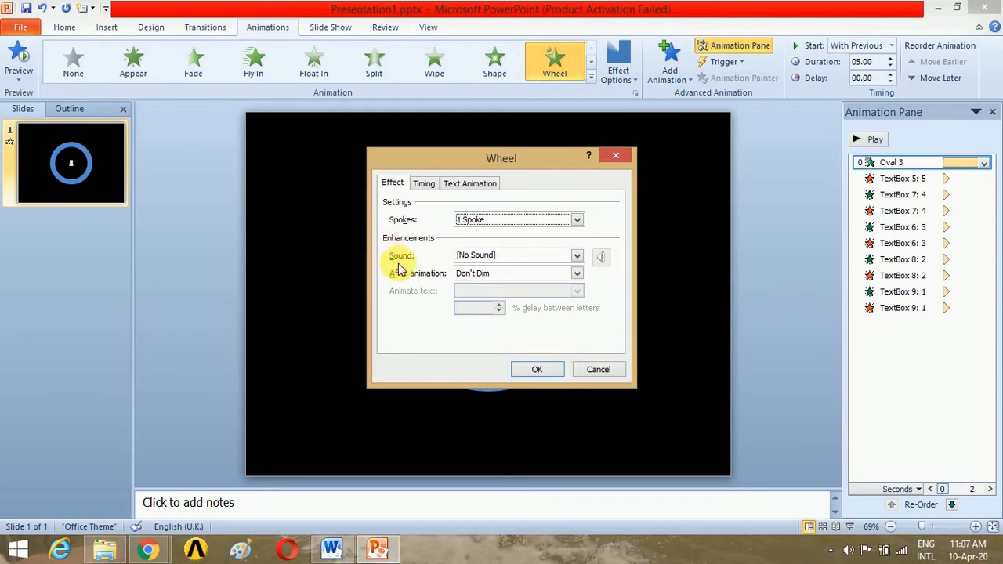
Step: Set the ring's Wheel animation sound to the audio file clock-ticking-2.wav and play the slide show to check it
{"action": "left_click", "coordinate": [577, 257]}
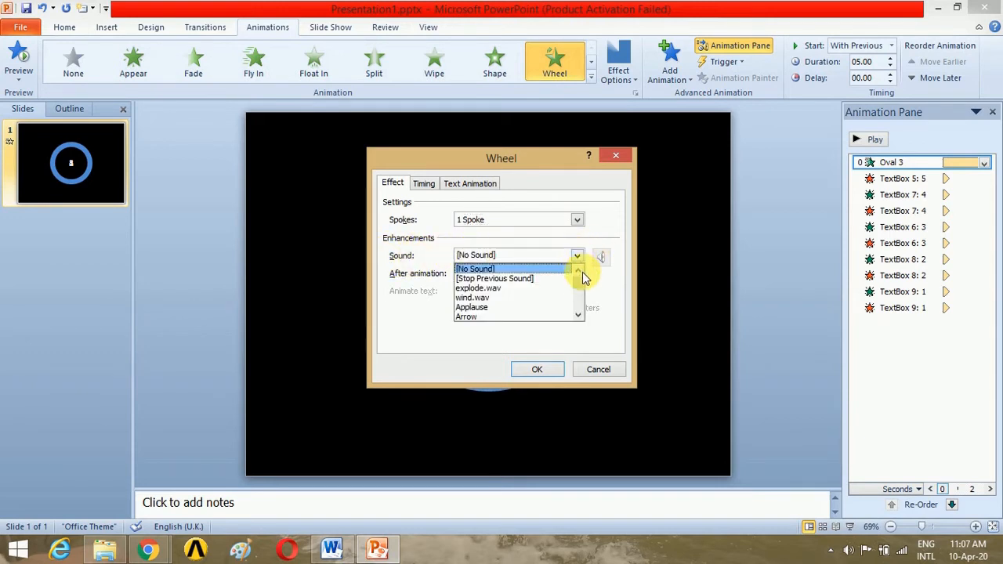
{"action": "left_click_drag", "start_coordinate": [581, 284], "coordinate": [577, 298]}
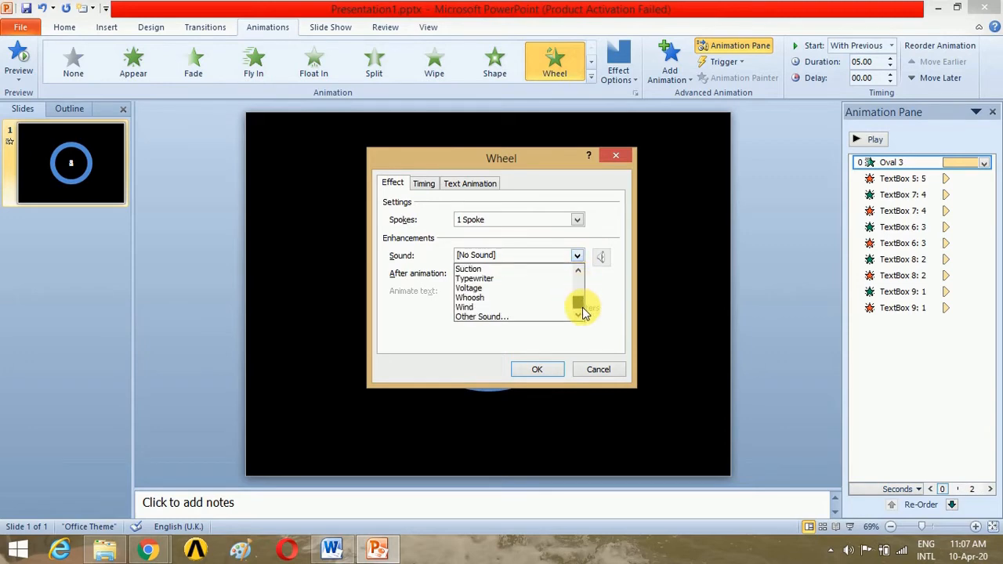
{"action": "left_click", "coordinate": [488, 317]}
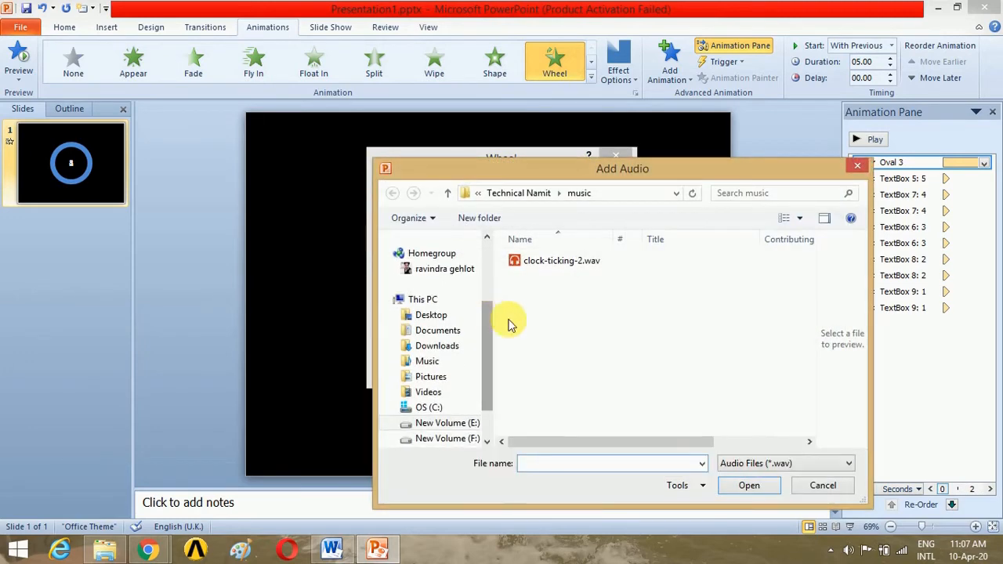
{"action": "left_click", "coordinate": [563, 270]}
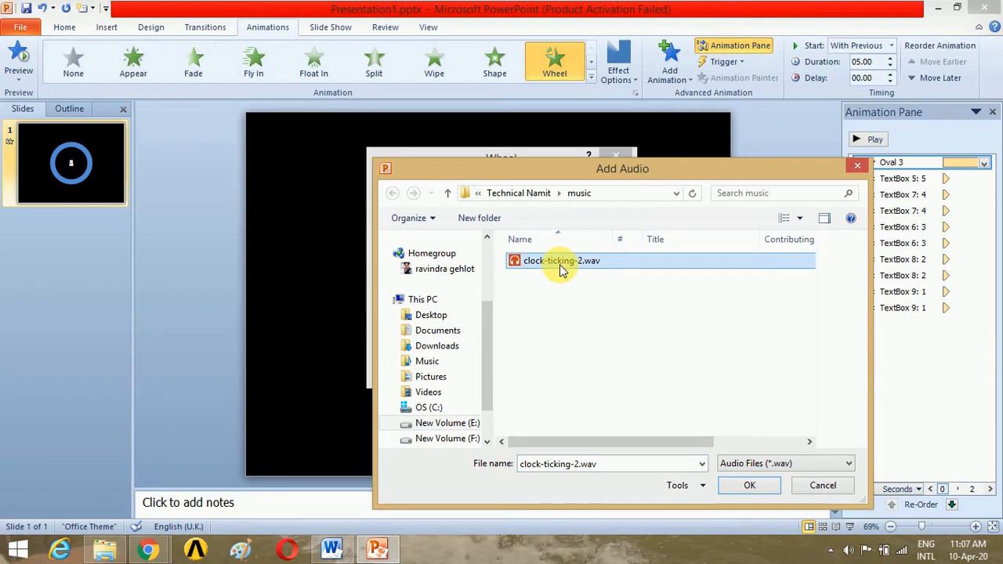
{"action": "left_click", "coordinate": [745, 485]}
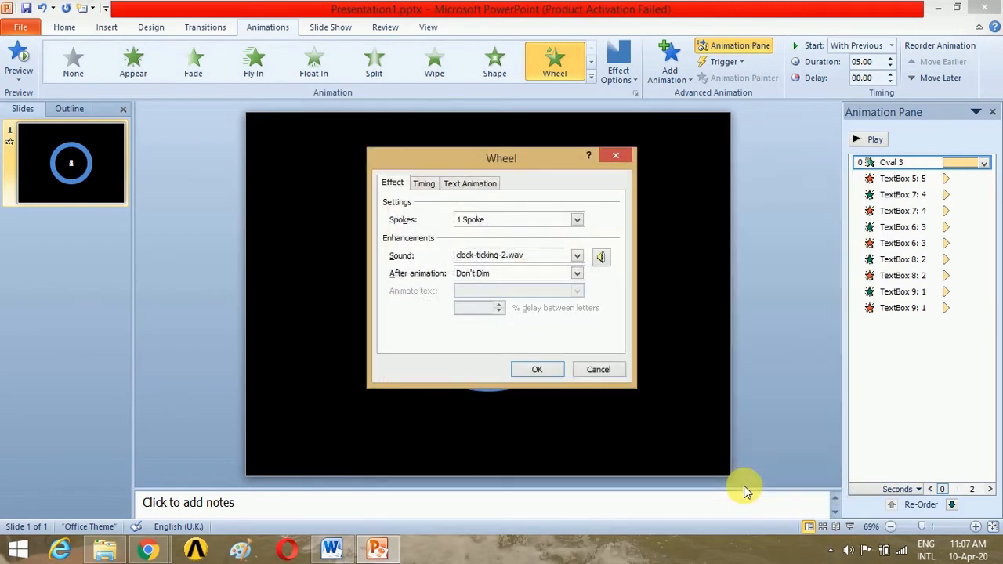
{"action": "left_click", "coordinate": [549, 369]}
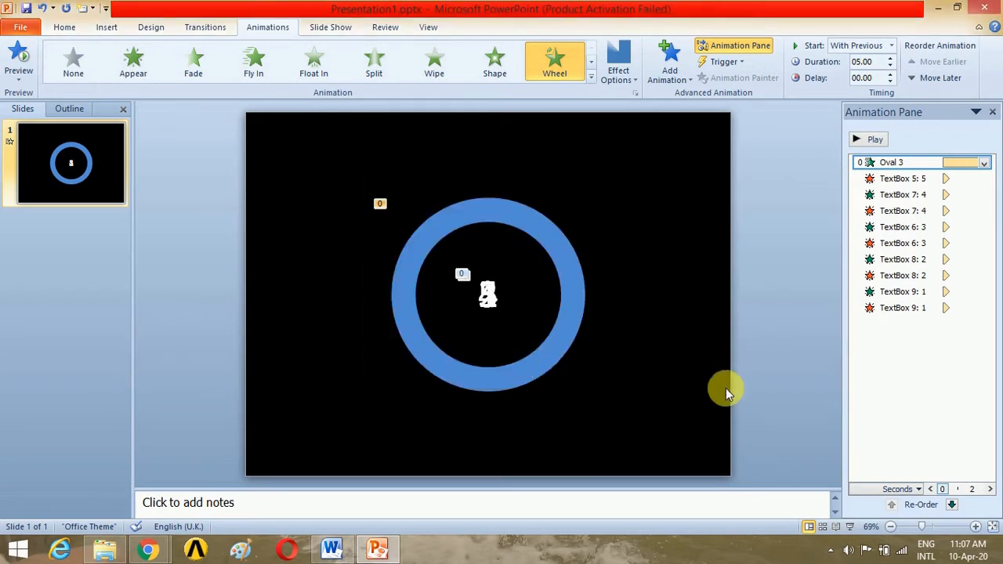
{"action": "left_click", "coordinate": [851, 527]}
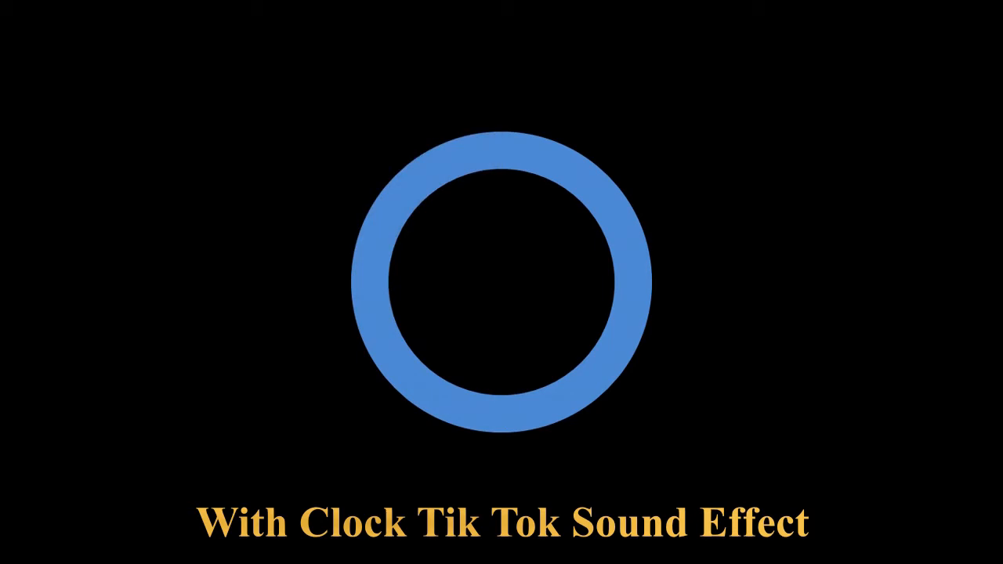
{"action": "key", "text": "Escape"}
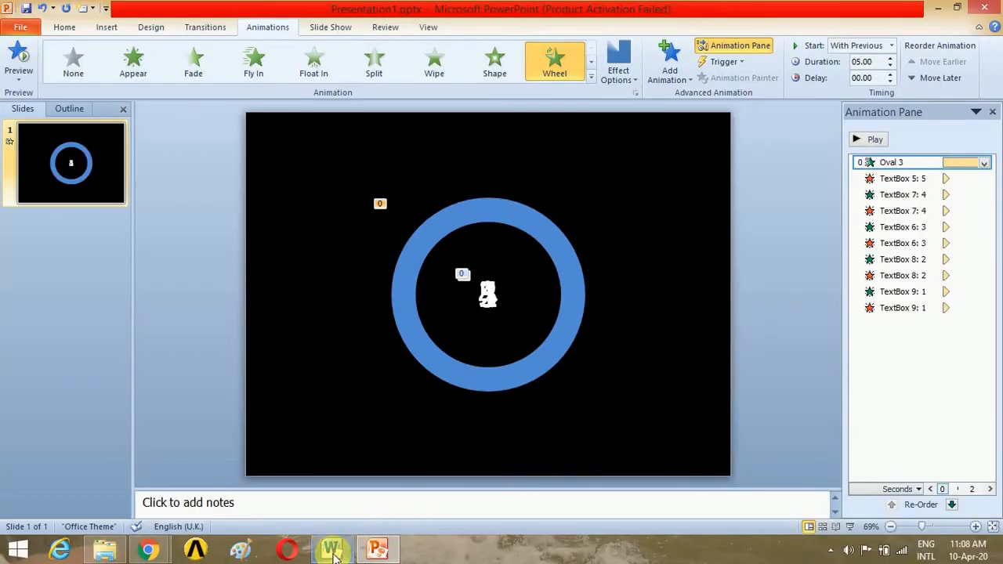
Step: Switch to Word, add the paragraph "To ise tarh aap kisi bhi animation me sound effect laga skate hai." below "Let's start....", and start a new page
{"action": "left_click", "coordinate": [333, 551]}
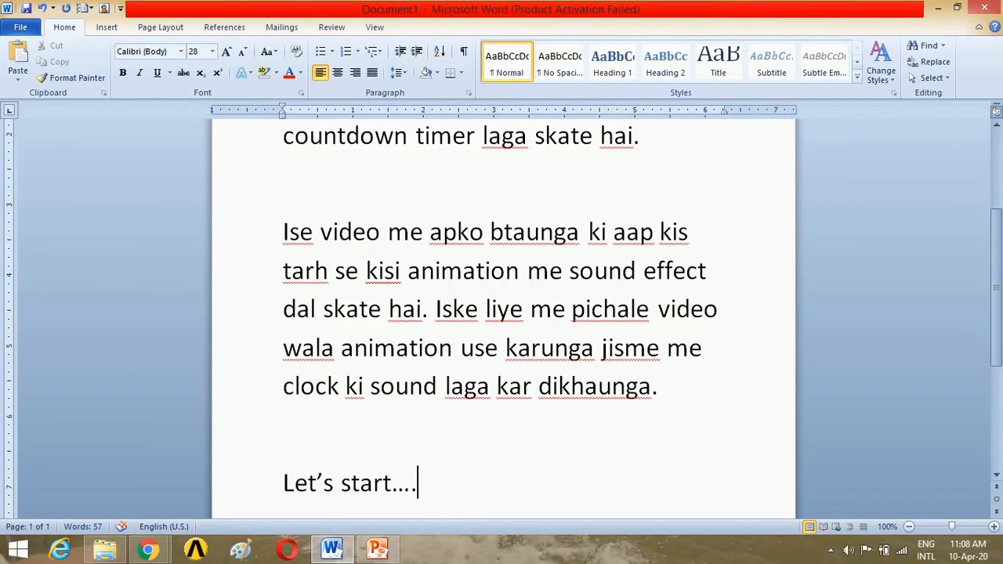
{"action": "key", "text": "Return"}
{"action": "key", "text": "Return"}
{"action": "type", "text": "ti"}
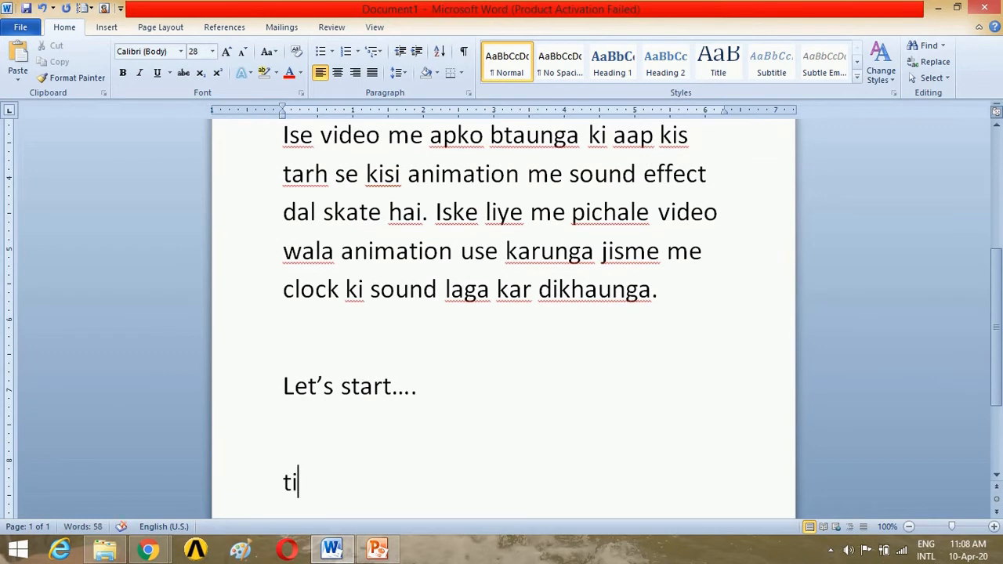
{"action": "key", "text": "BackSpace"}
{"action": "type", "text": "o ise"}
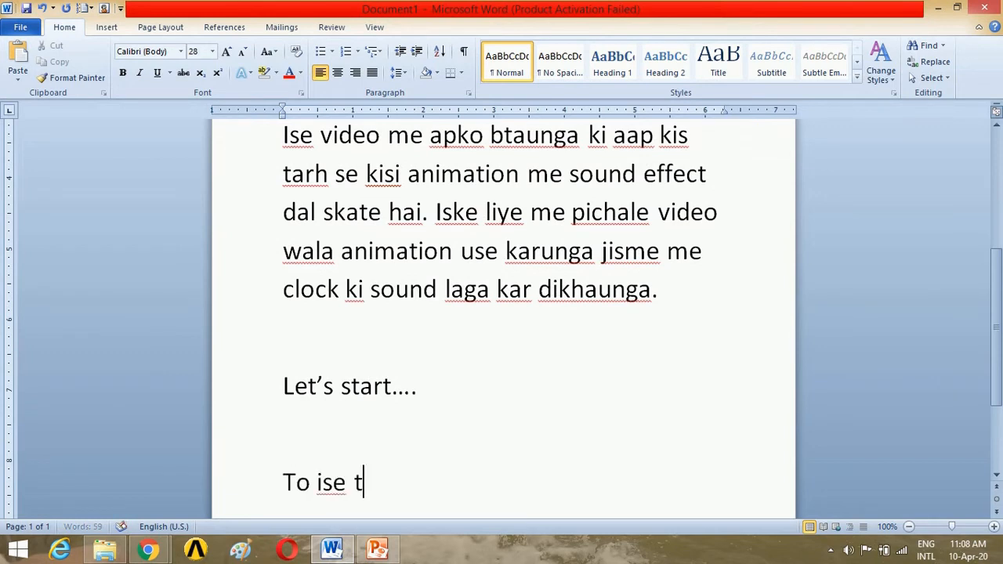
{"action": "type", "text": " tarh aap "}
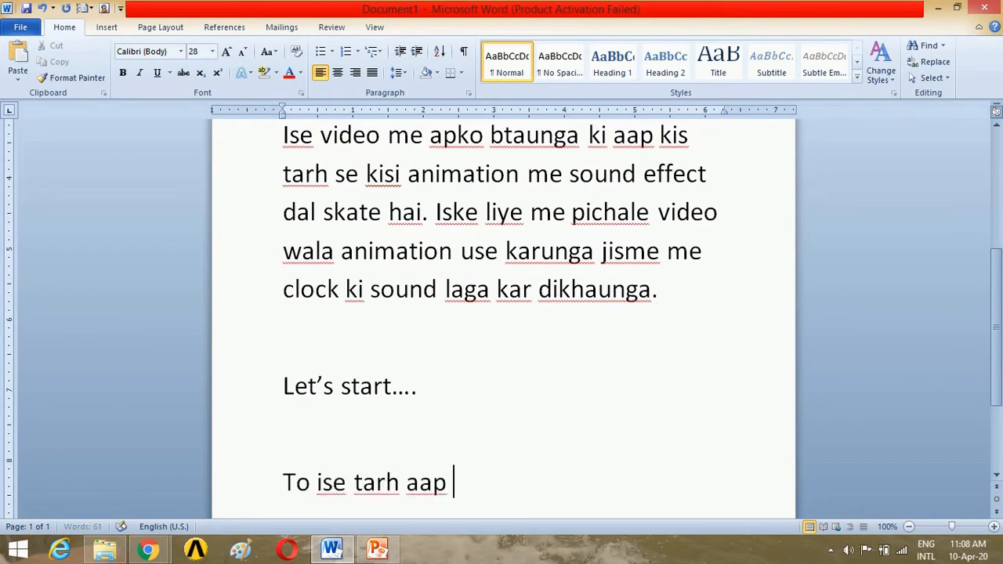
{"action": "type", "text": "kisi bhi"}
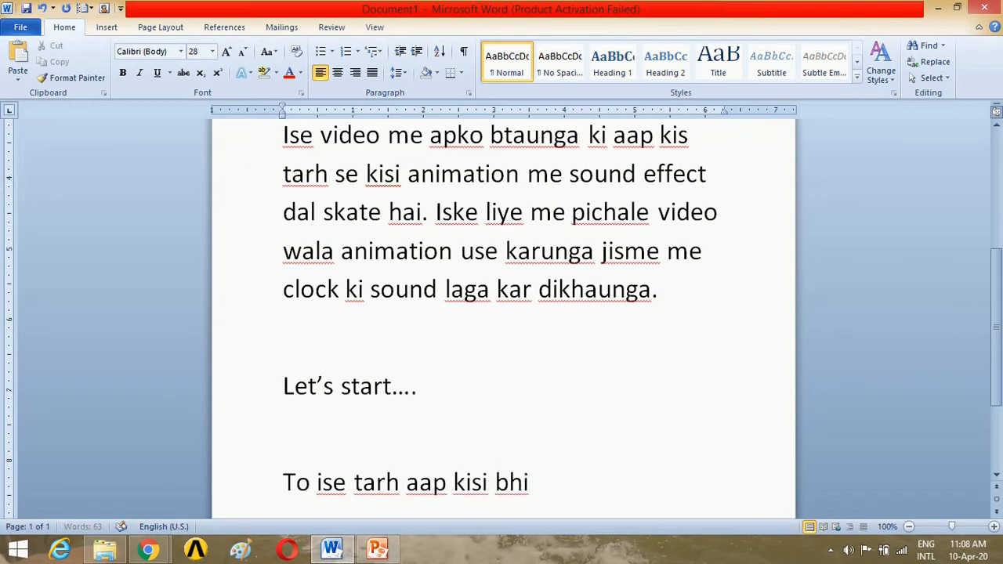
{"action": "type", "text": " animation"}
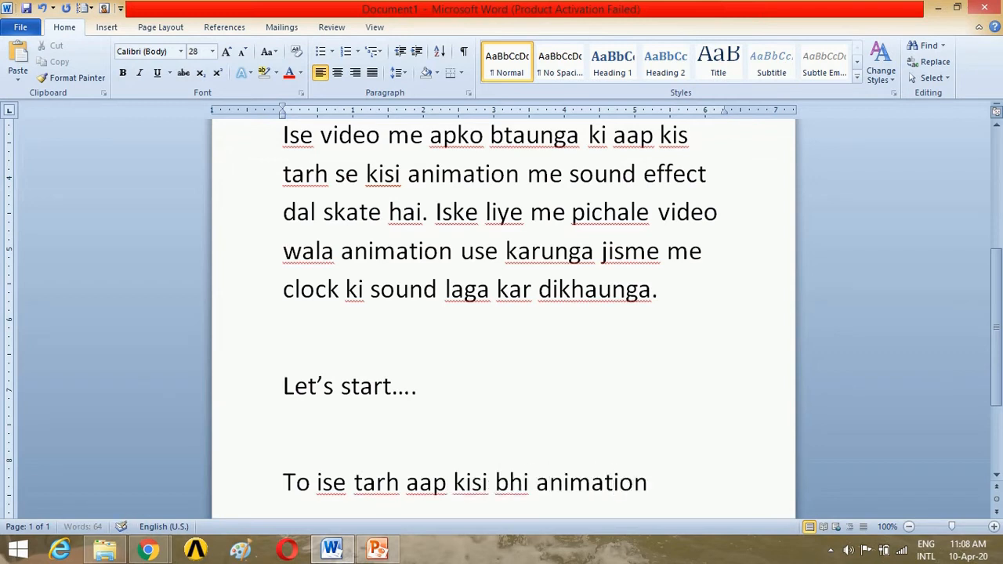
{"action": "type", "text": " me sou"}
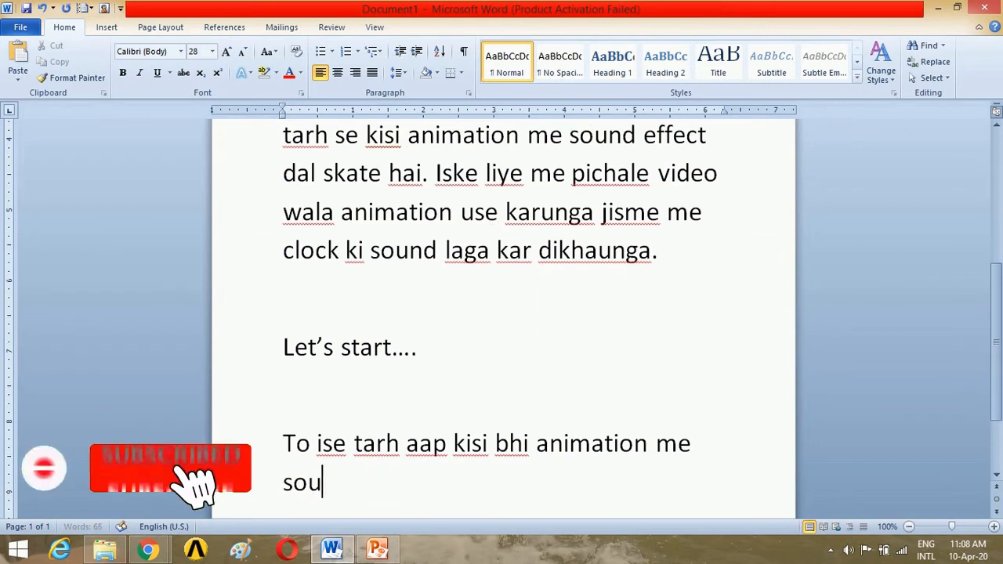
{"action": "type", "text": "nd effect "}
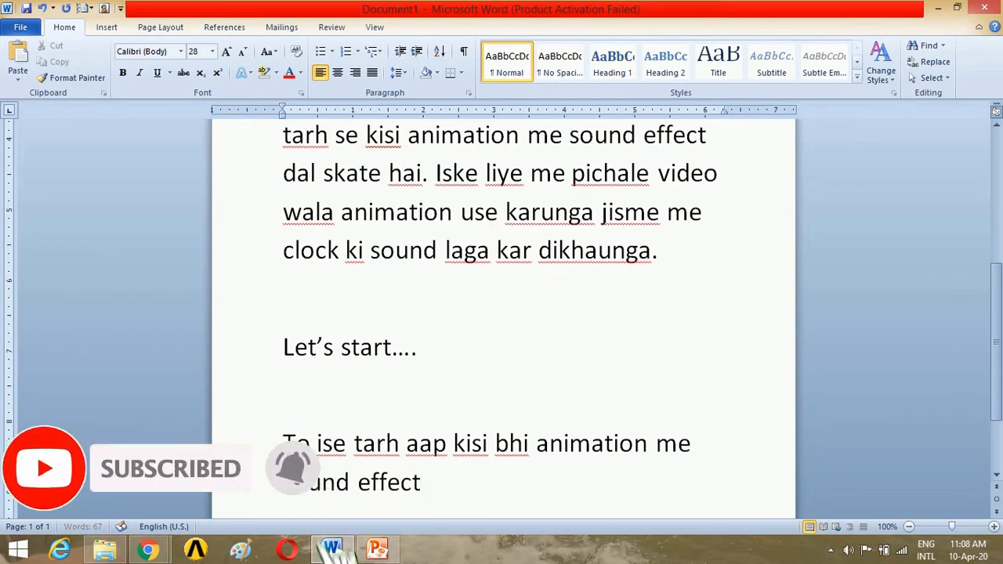
{"action": "type", "text": "laga skat"}
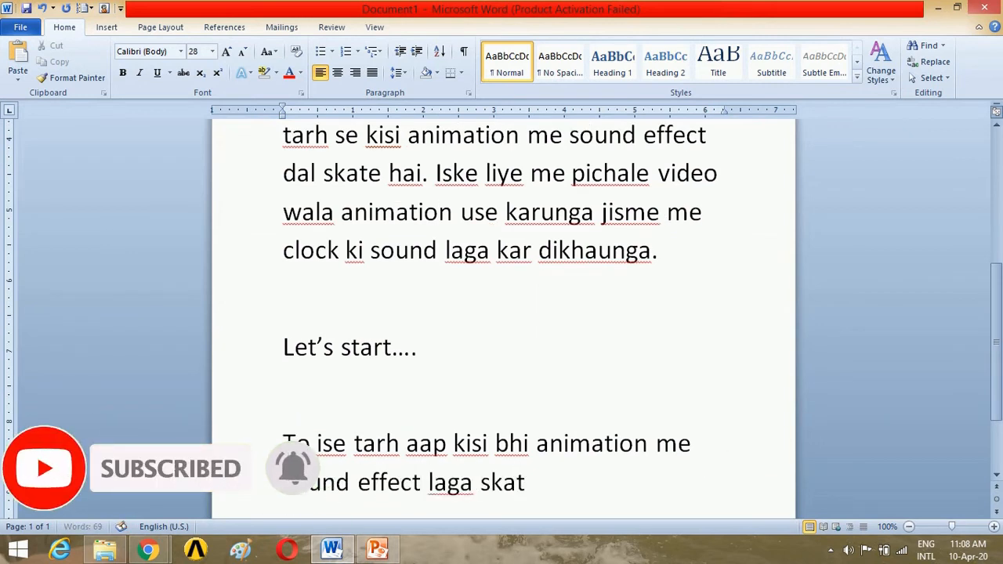
{"action": "type", "text": "e hai."}
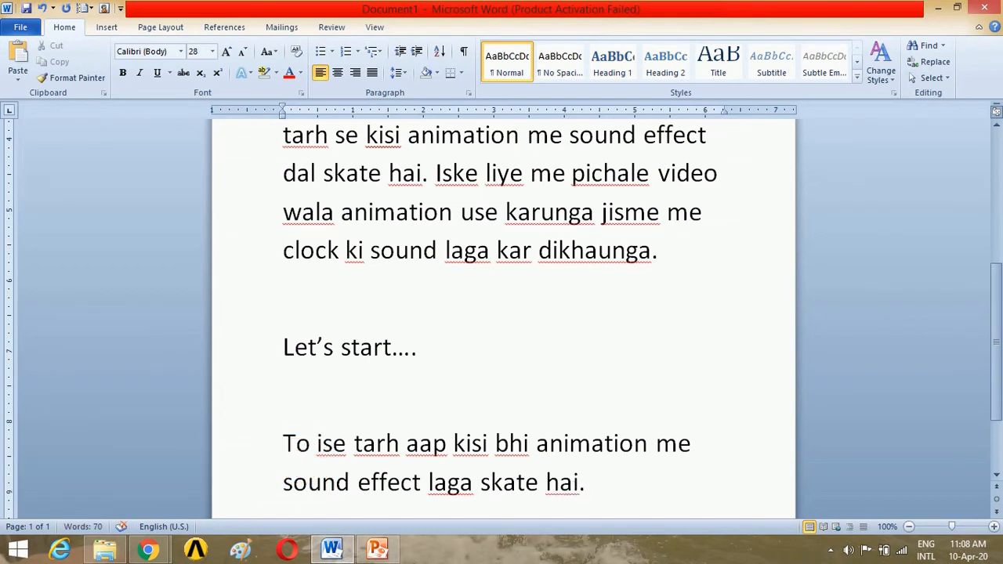
{"action": "key", "text": "ctrl+Return"}
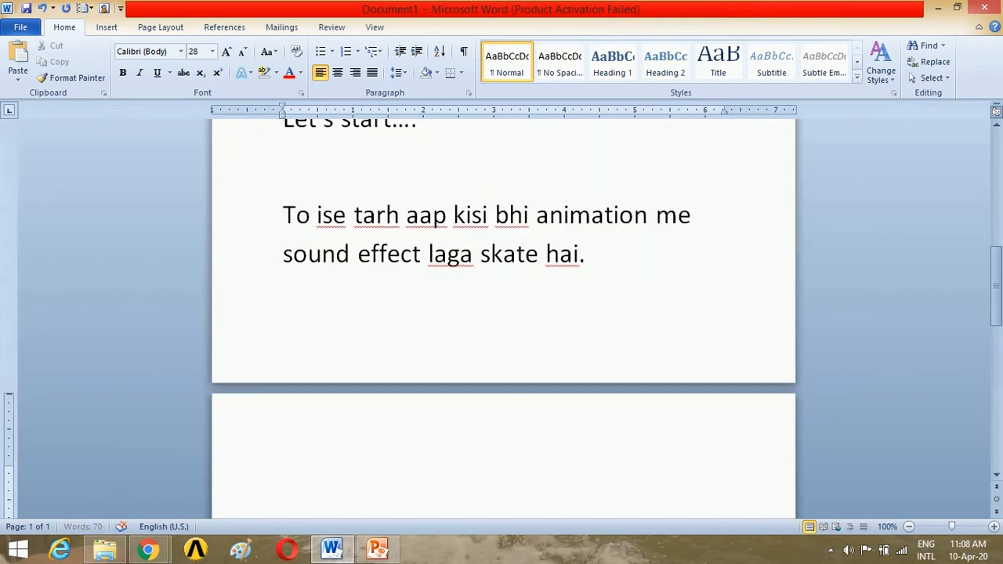
{"action": "type", "text": "sound"}
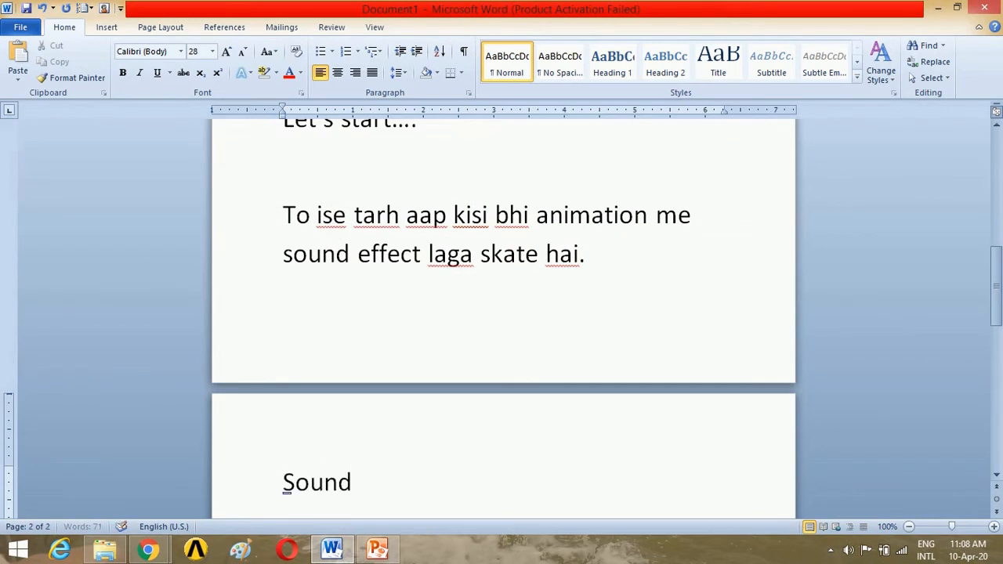
{"action": "key", "text": "BackSpace"}
{"action": "key", "text": "BackSpace"}
{"action": "key", "text": "BackSpace"}
{"action": "key", "text": "BackSpace"}
{"action": "key", "text": "BackSpace"}
{"action": "key", "text": "BackSpace"}
Step: Write "Aap job hi sound lgana chahte hai wo wav format me hona chahiye." as the first sentence on the new page
{"action": "type", "text": "aap jo bh"}
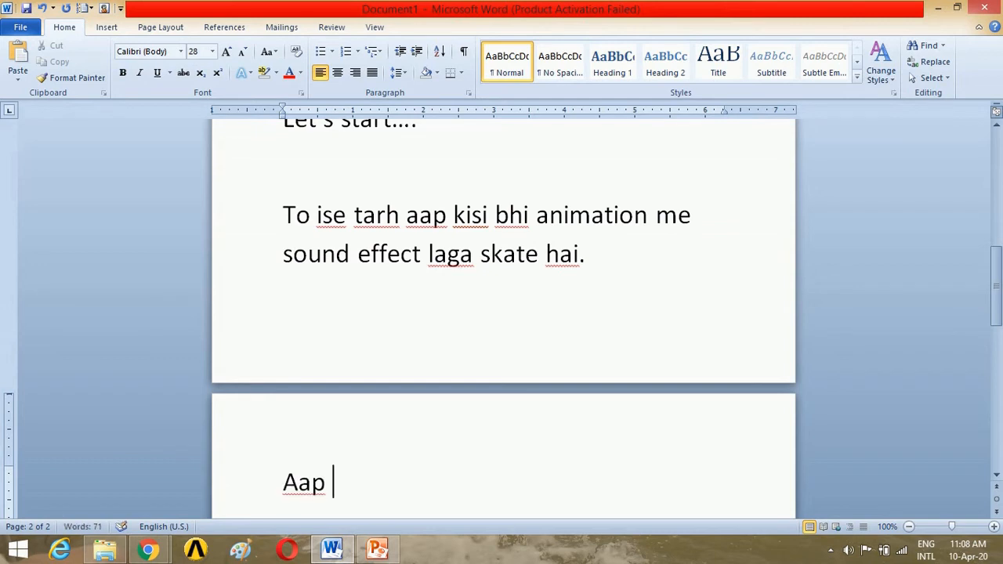
{"action": "type", "text": "i s"}
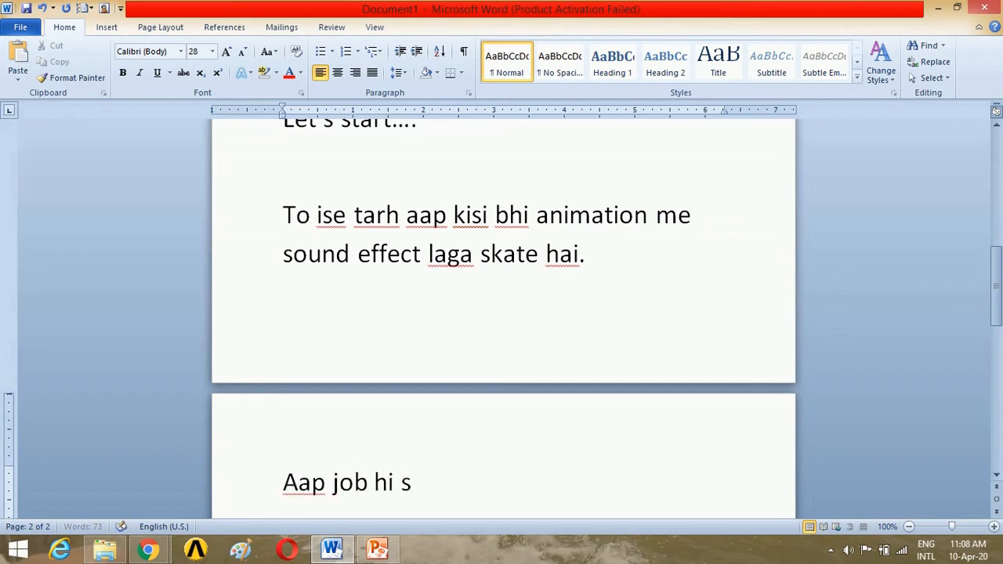
{"action": "type", "text": "ound l"}
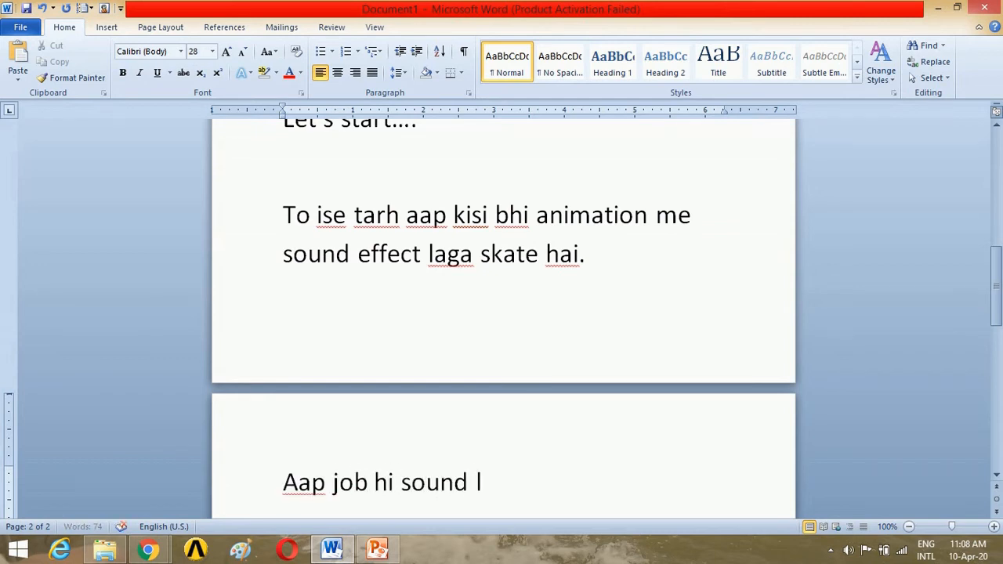
{"action": "type", "text": "gana chahte hai"}
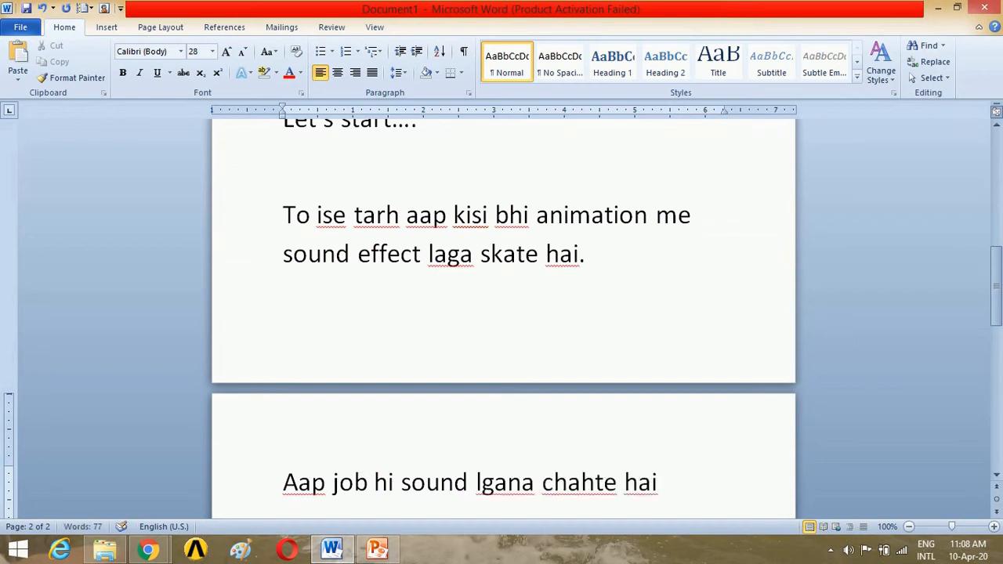
{"action": "type", "text": " wo wav "}
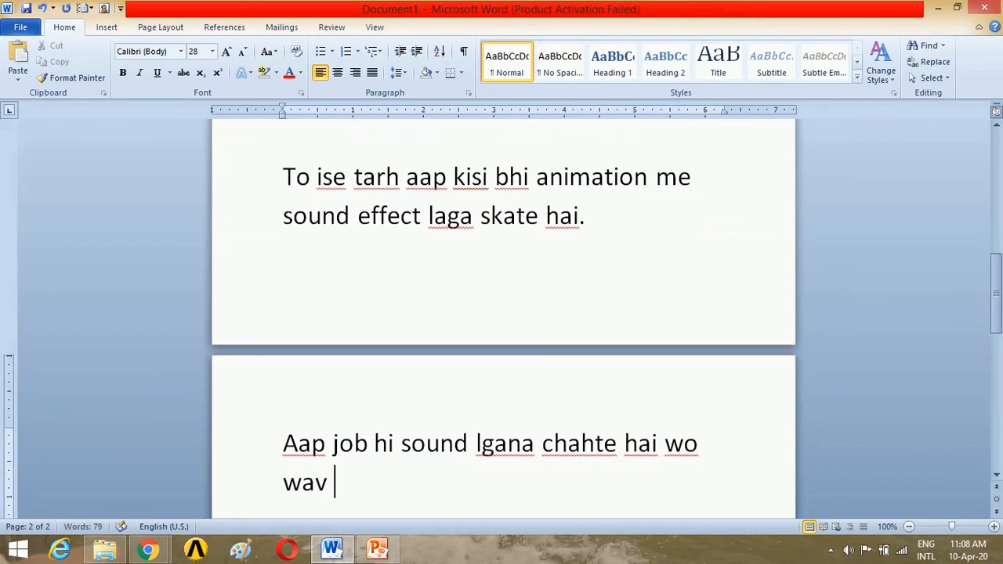
{"action": "type", "text": "fromat m"}
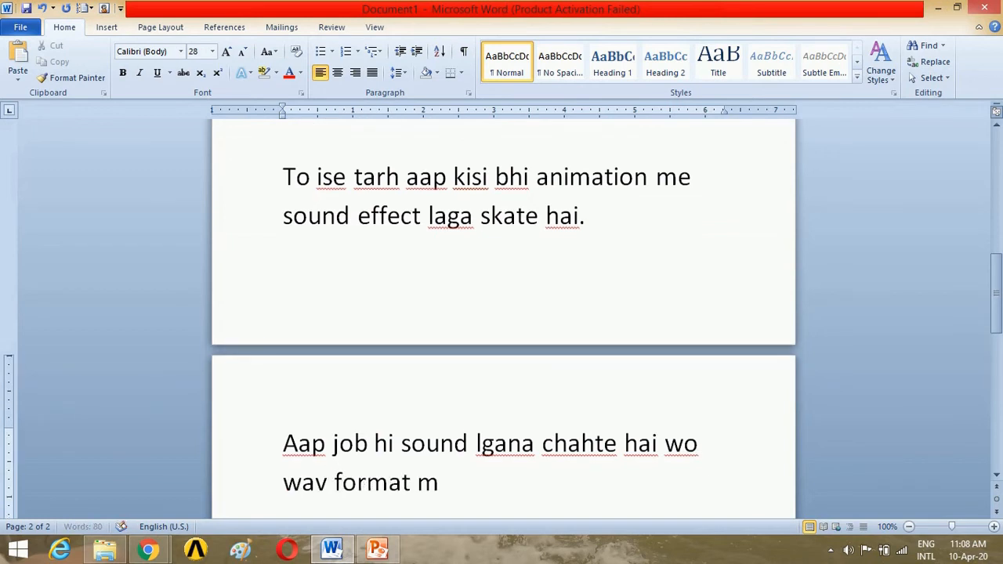
{"action": "type", "text": "e hona c"}
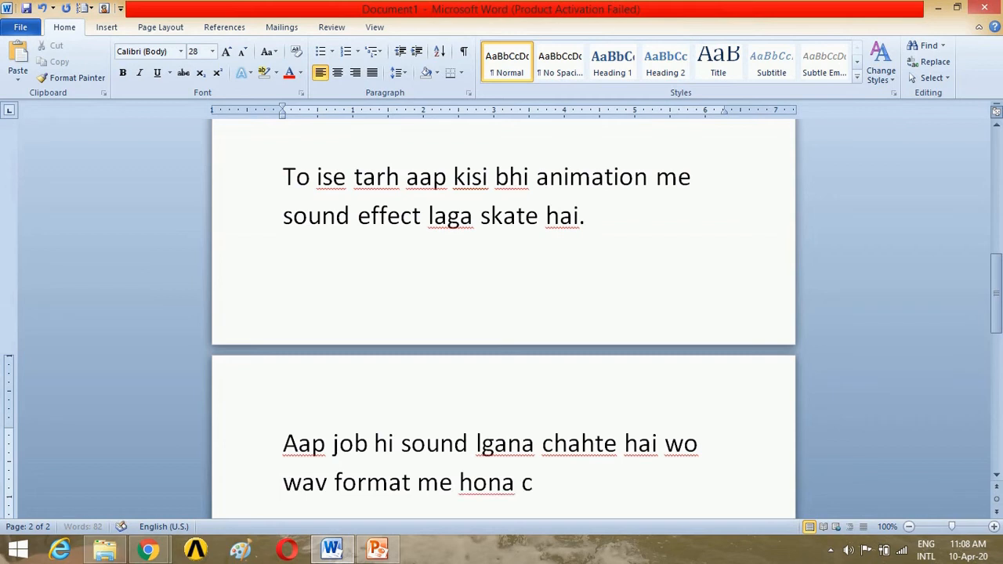
{"action": "type", "text": "hahiye"}
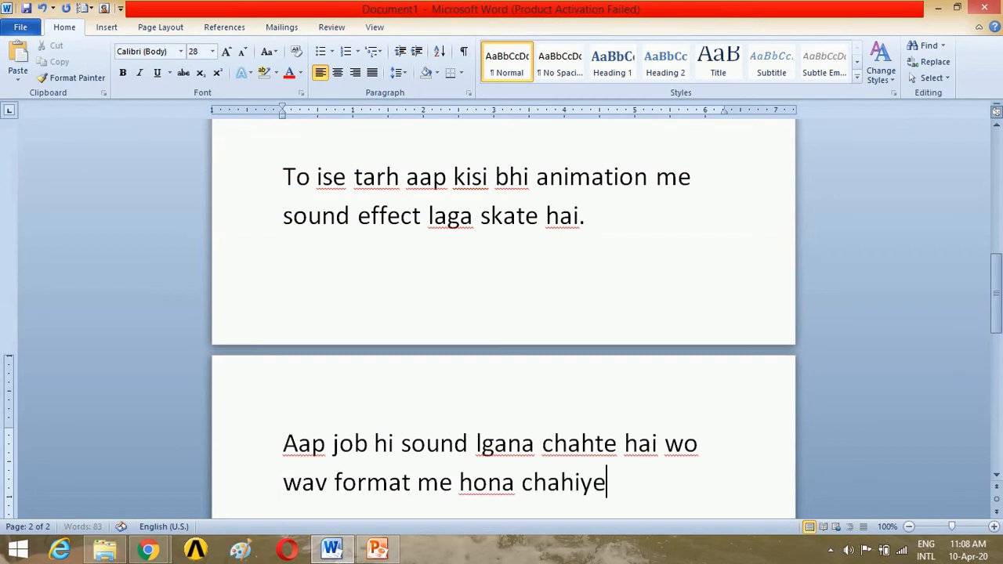
{"action": "type", "text": "."}
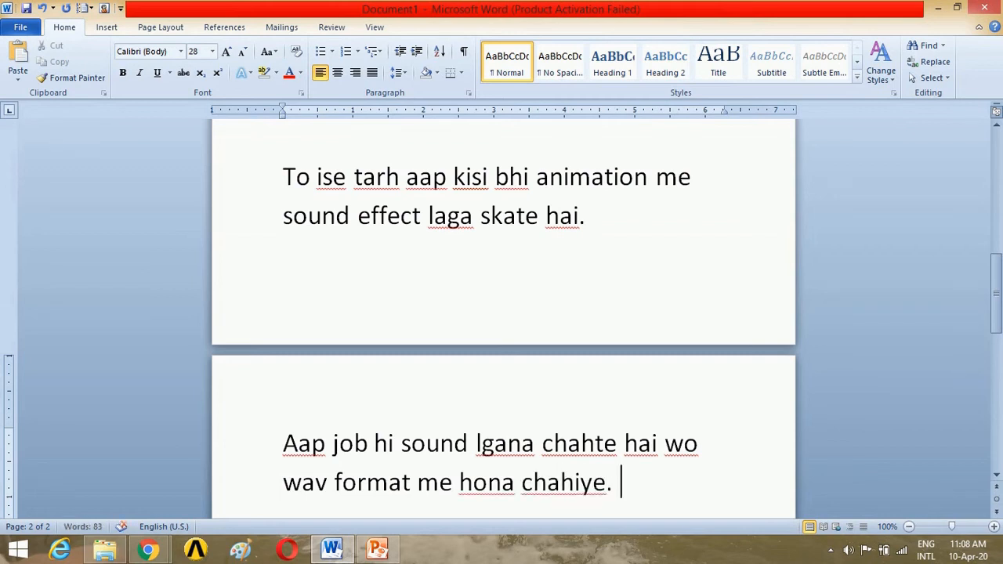
Step: Continue the second page's paragraph with the sentence "Other format kam nahi karte."
{"action": "type", "text": " Other f"}
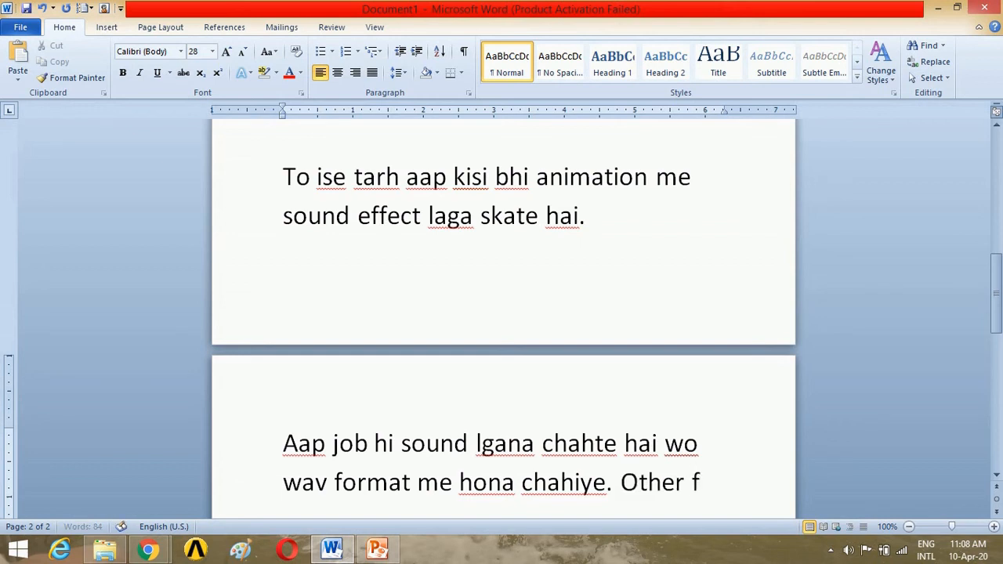
{"action": "type", "text": "ormate"}
{"action": "key", "text": "BackSpace"}
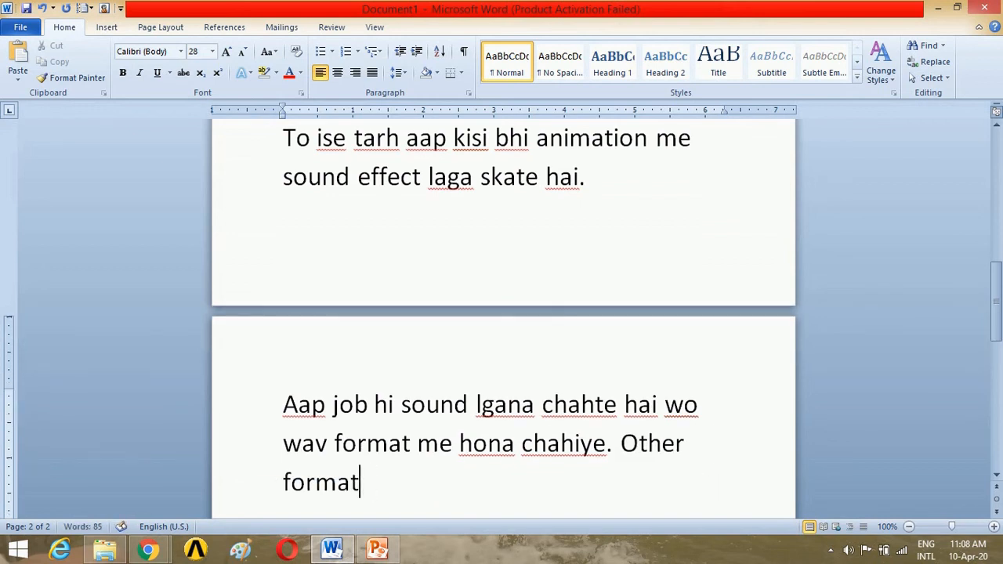
{"action": "type", "text": "kam nah"}
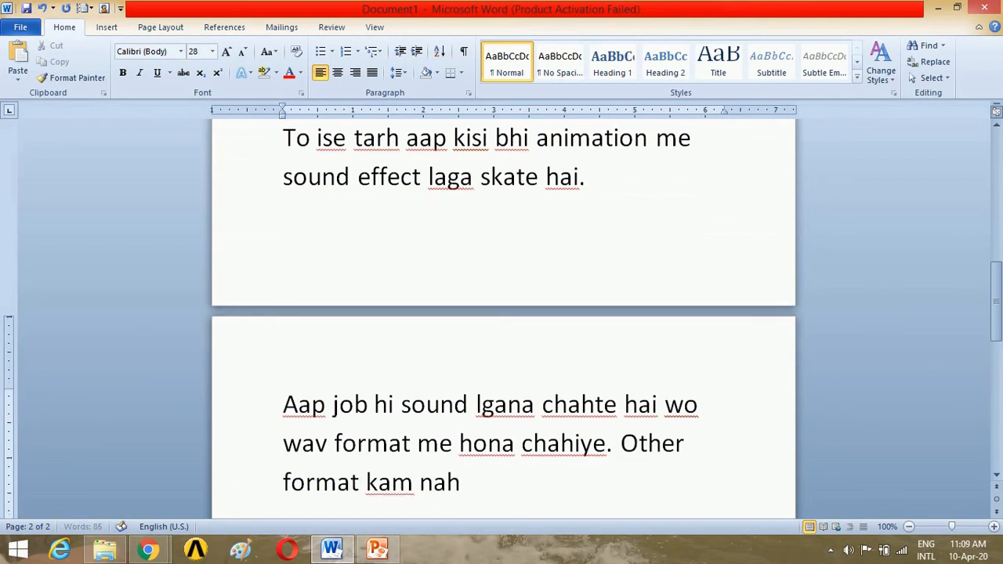
{"action": "type", "text": "i karte"}
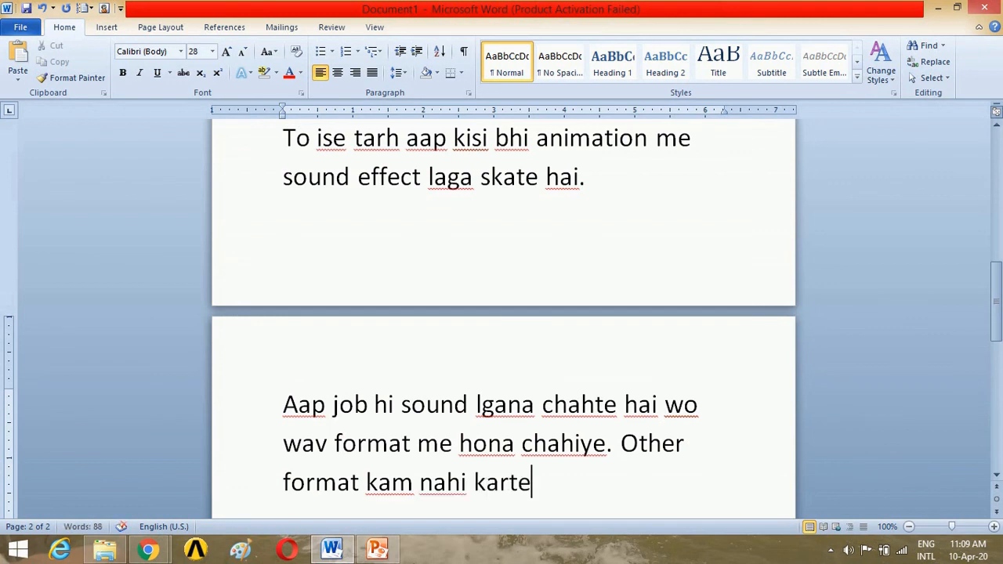
{"action": "type", "text": "."}
Step: Leave a blank line below the paragraph and add the closing line "Video accha lga ho to please like, share and subscribe."
{"action": "key", "text": "Return"}
{"action": "key", "text": "Return"}
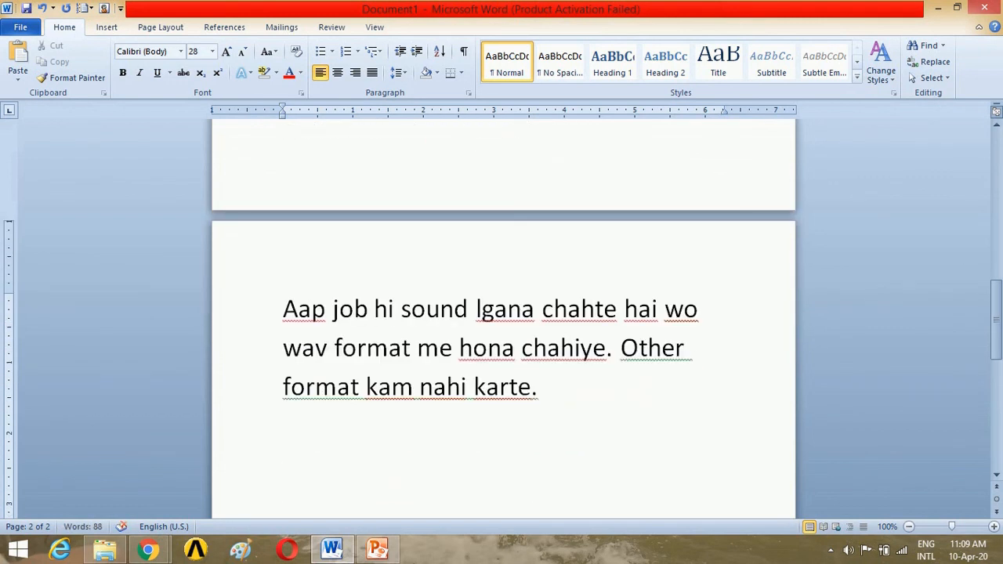
{"action": "type", "text": "video ac"}
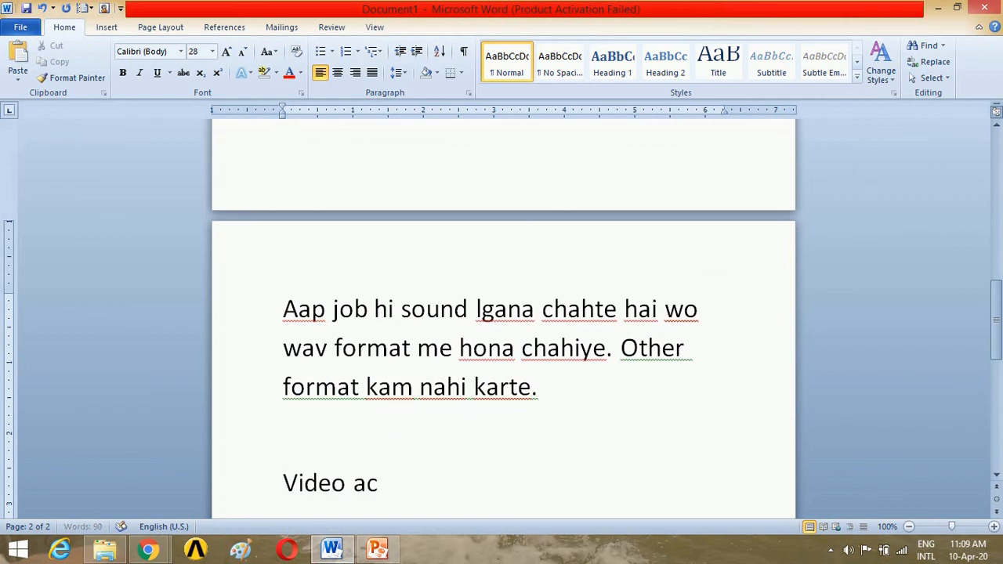
{"action": "type", "text": "cha lga h"}
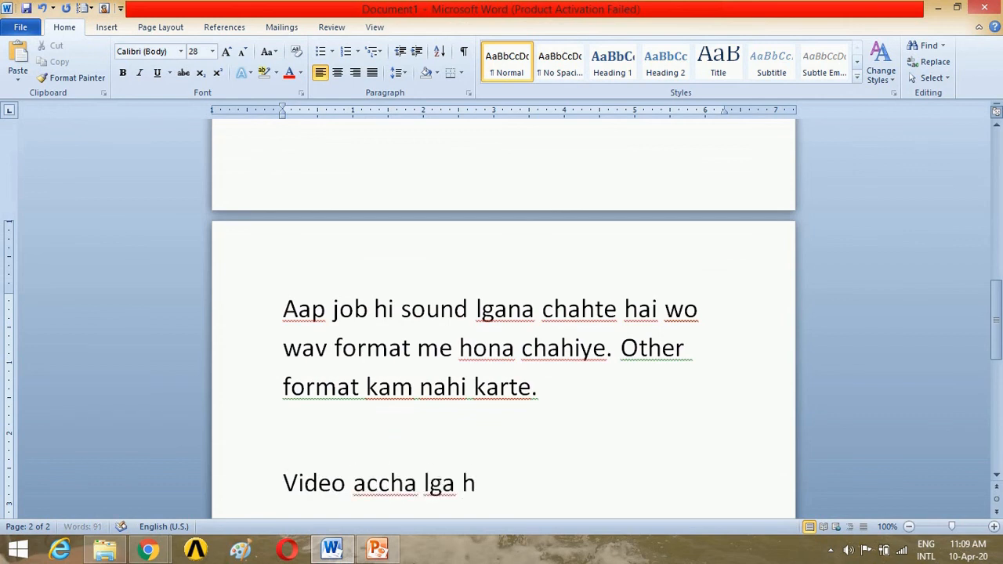
{"action": "type", "text": "o to ple"}
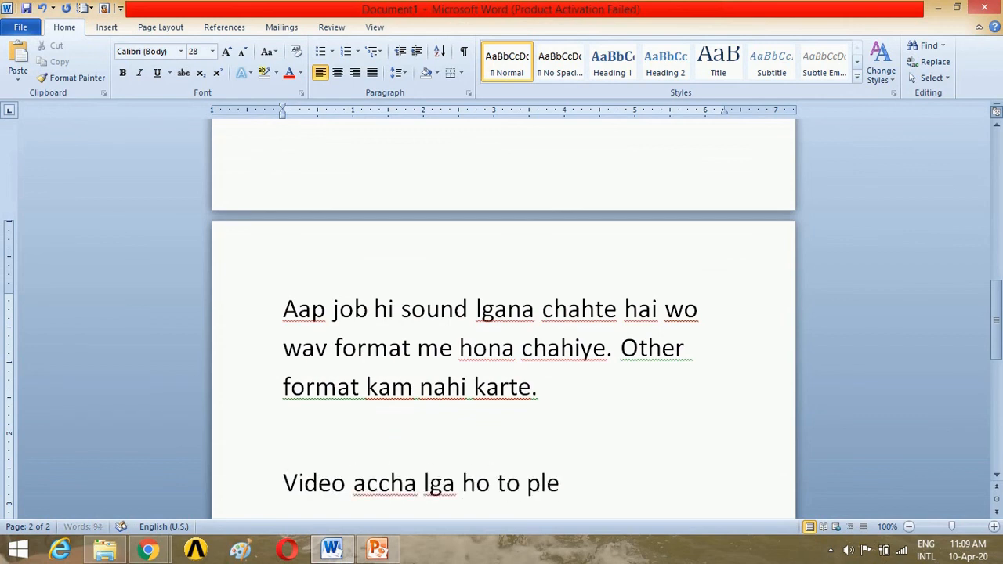
{"action": "type", "text": "se"}
{"action": "key", "text": "BackSpace"}
{"action": "type", "text": "se like"}
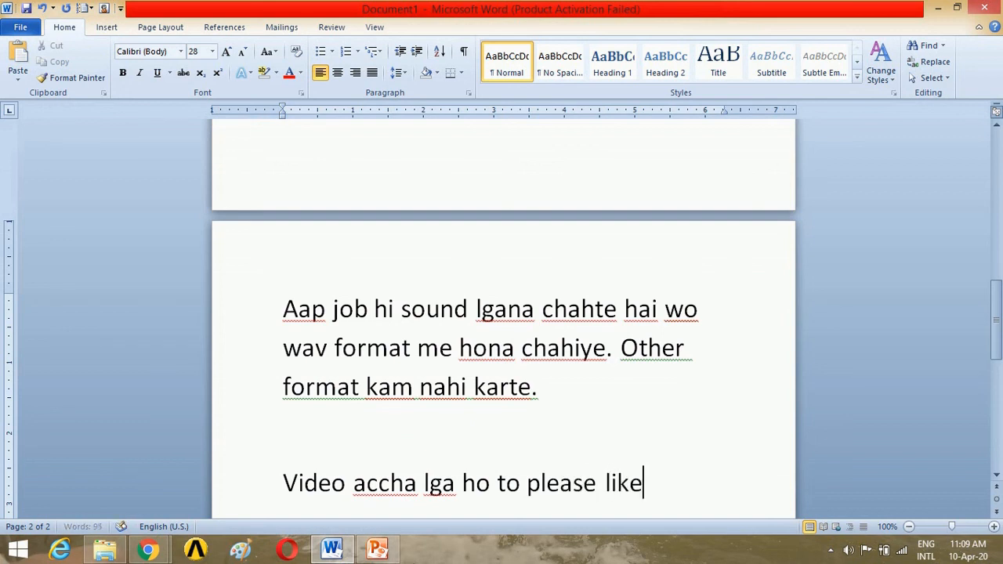
{"action": "type", "text": ", share and"}
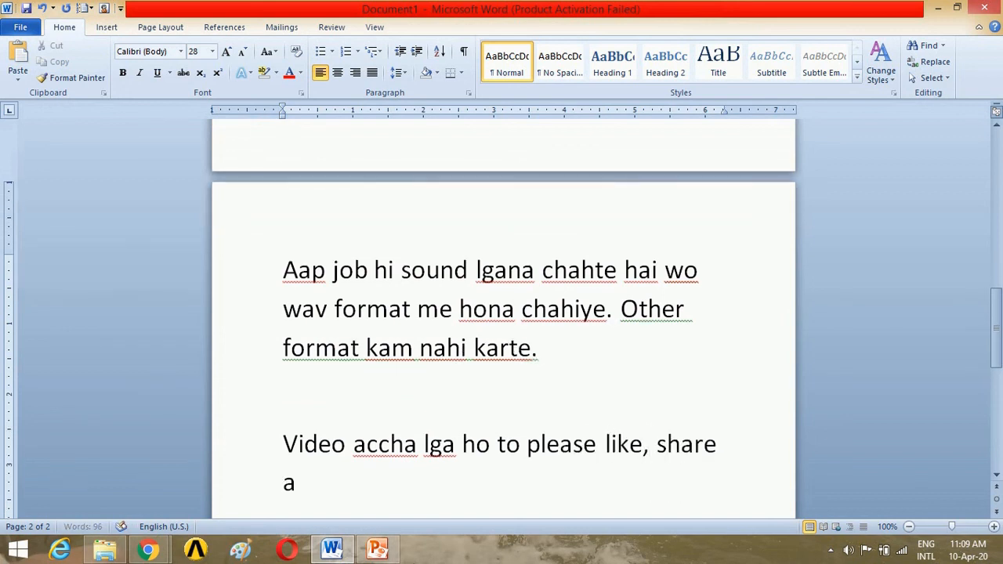
{"action": "type", "text": " subscribe."}
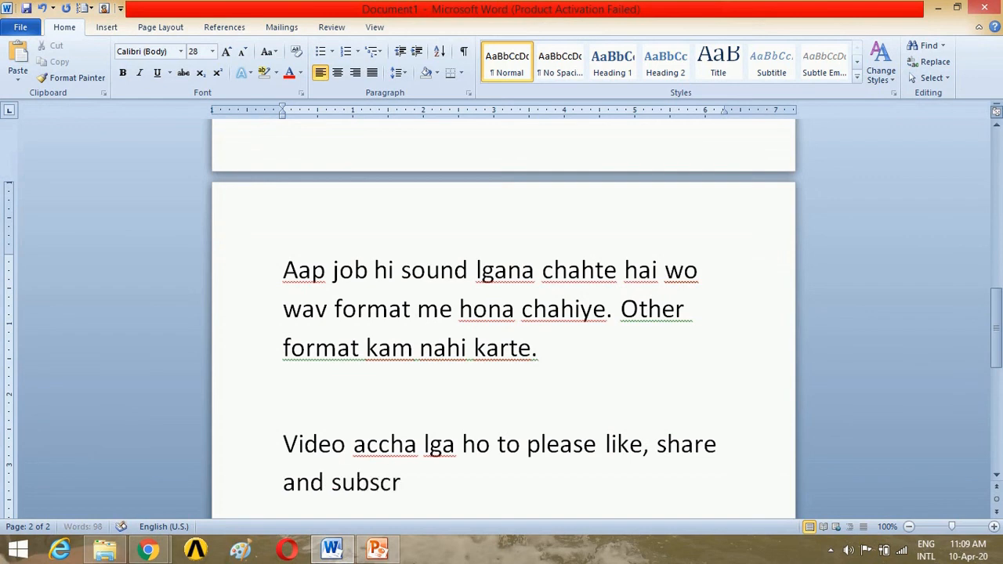